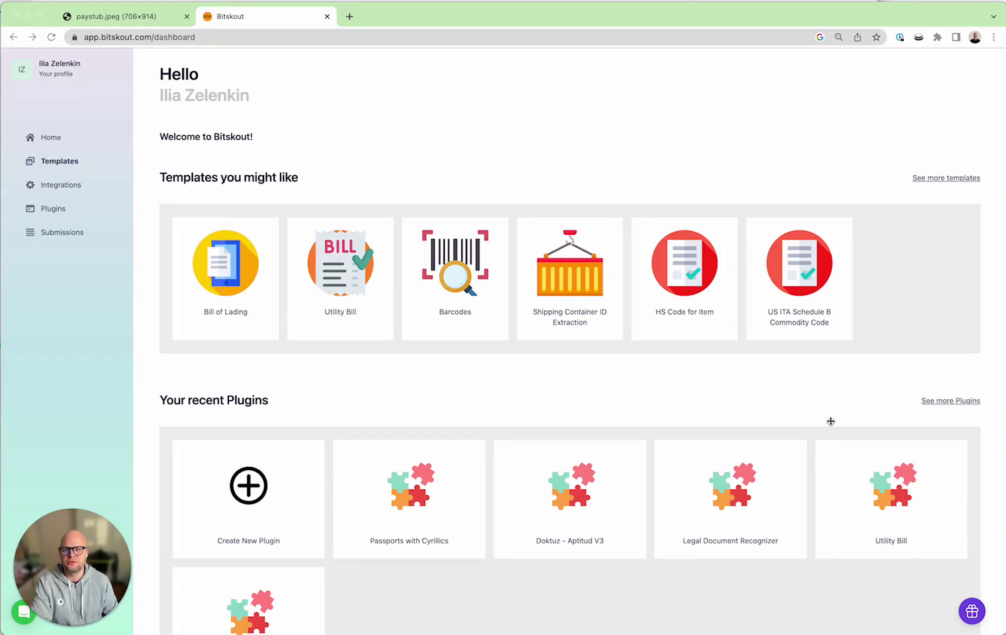
Step: Switch to the paystub.jpeg tab to view its earnings statement table
left_click(113, 19)
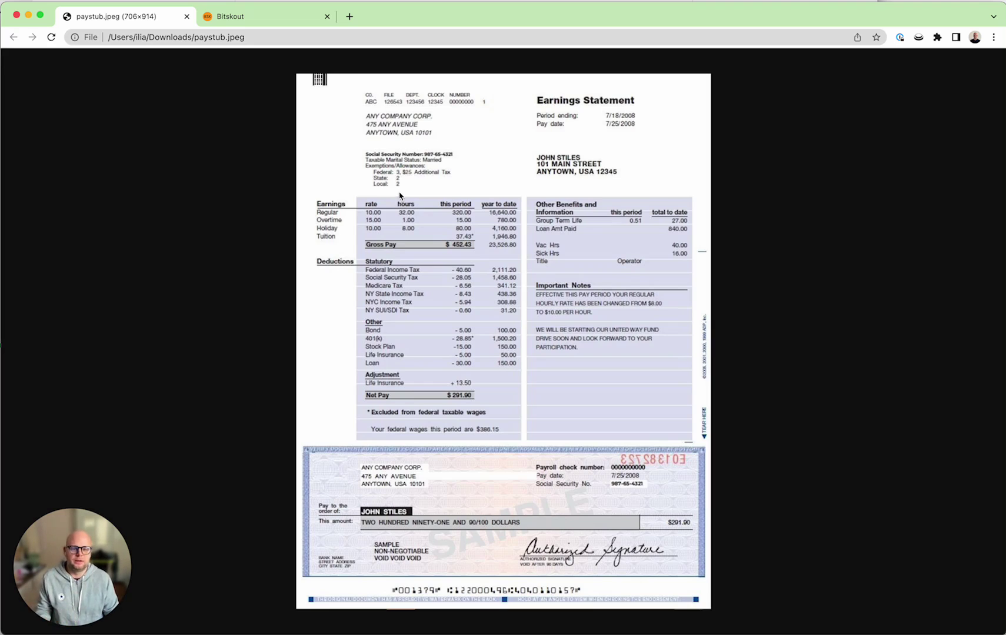
Step: Search Bitskout templates for 'tables' and review the Extract All Tables template's details and test panel
left_click(266, 17)
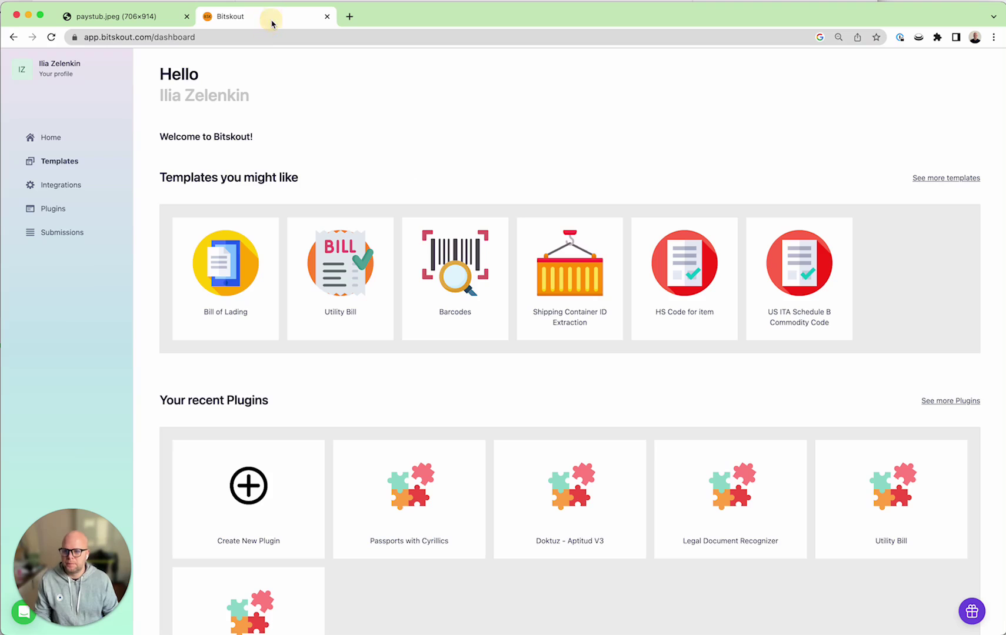
left_click(65, 168)
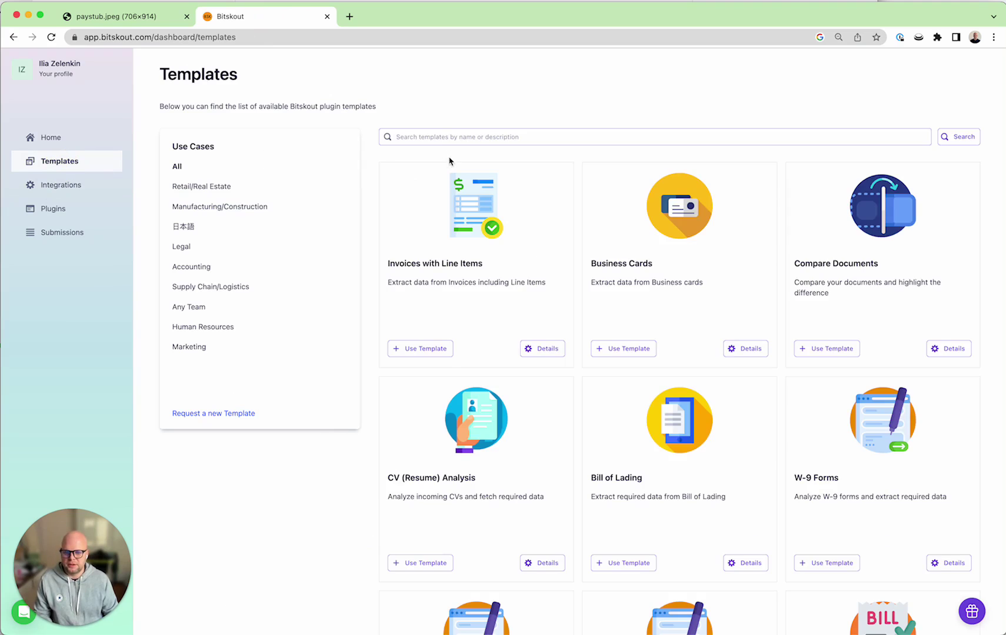
left_click(441, 135)
type("tables")
key("Return")
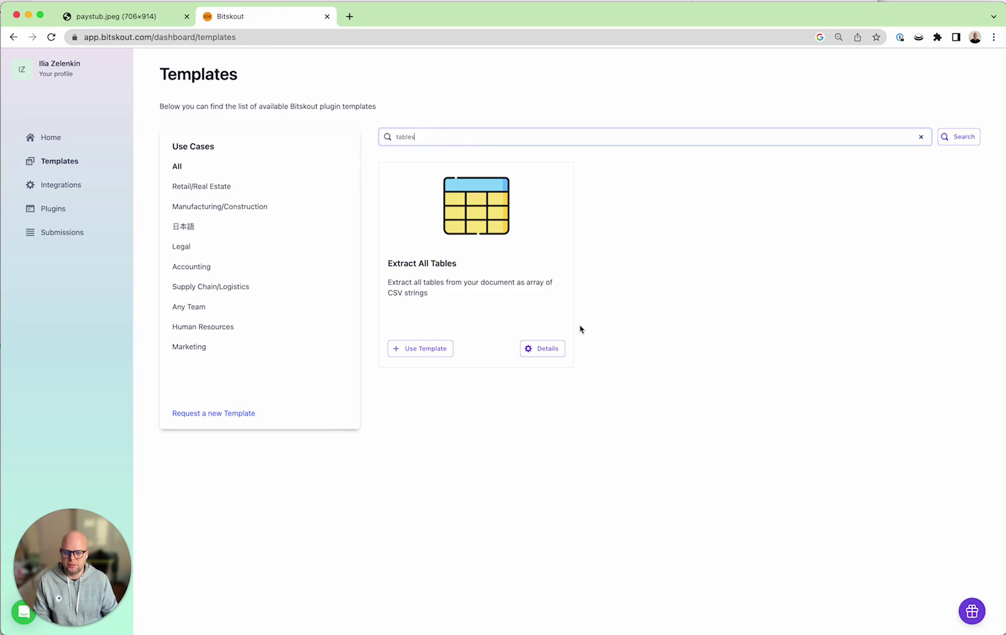
left_click(544, 350)
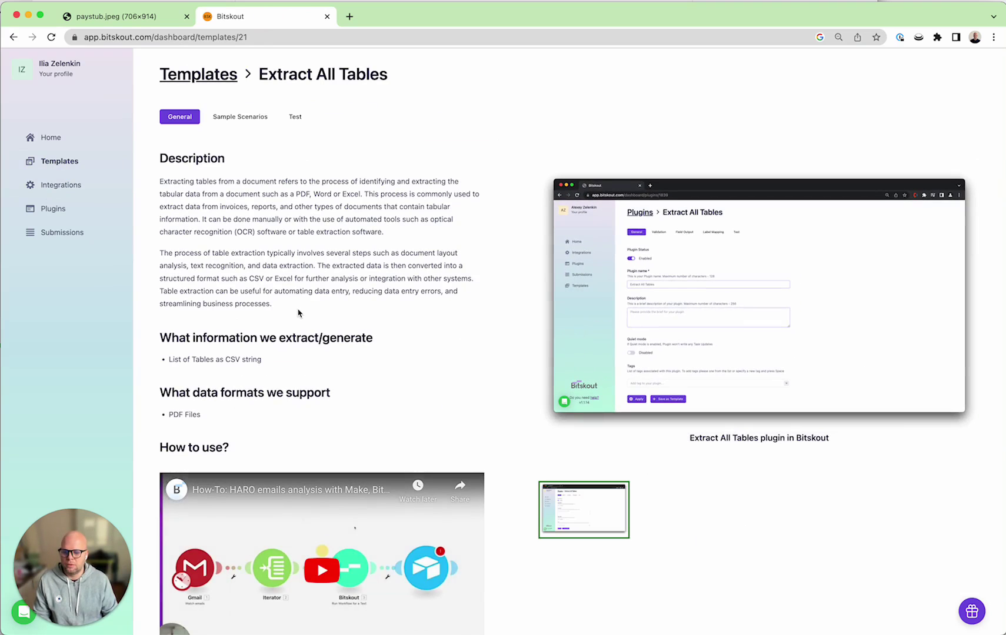
scroll(299, 313, "down", 3)
scroll(307, 278, "up", 3)
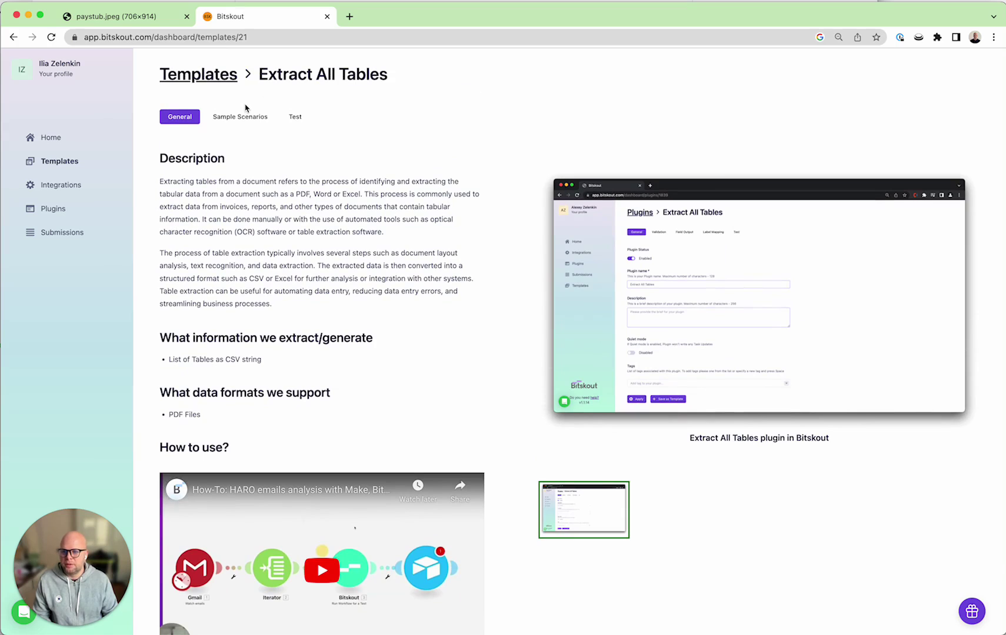
left_click(293, 118)
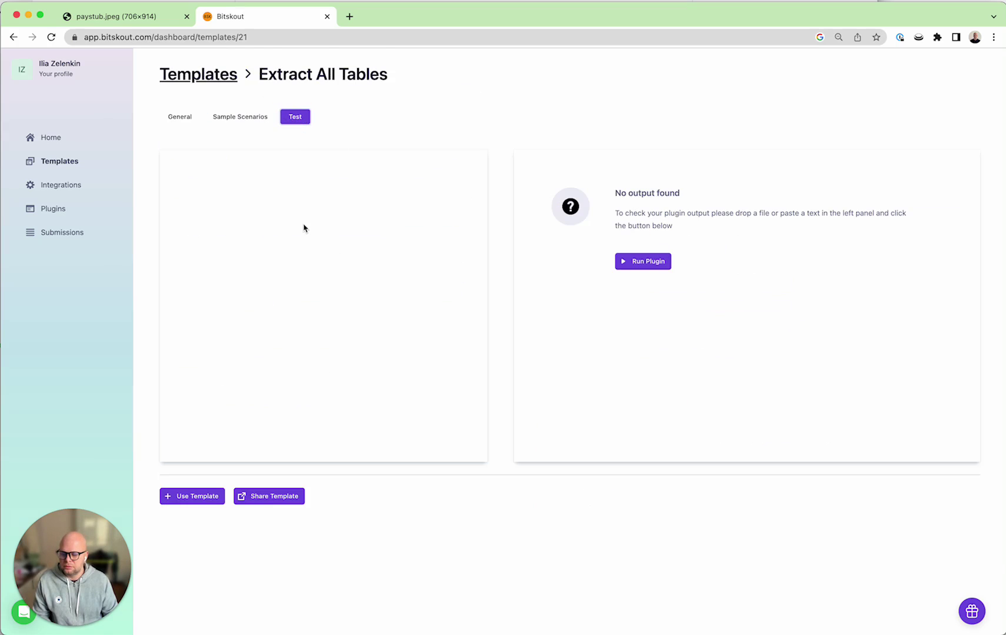
left_click(74, 161)
left_click(428, 137)
type("tables")
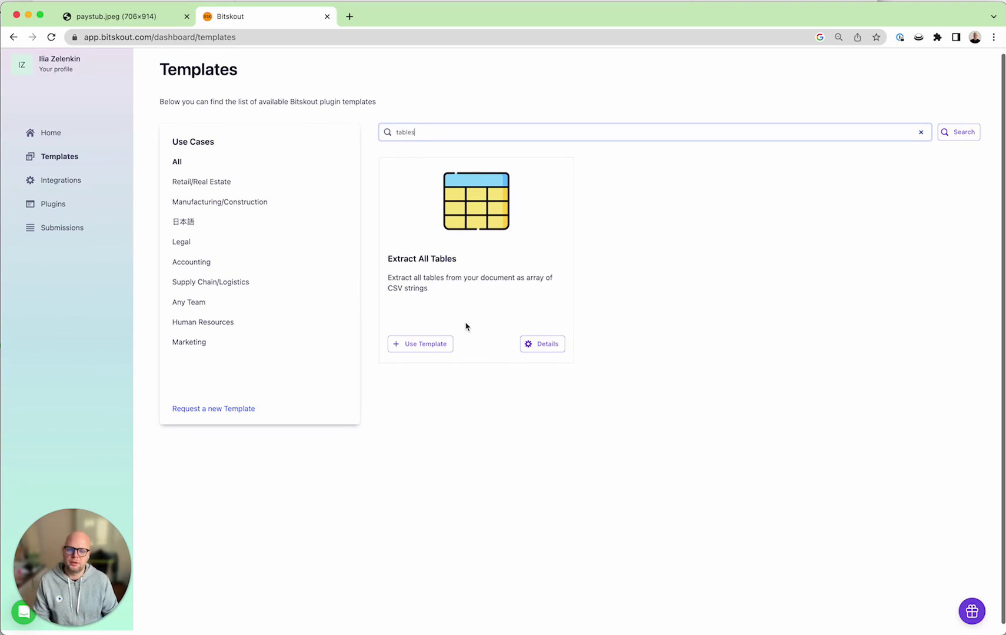
scroll(467, 329, "down", 1)
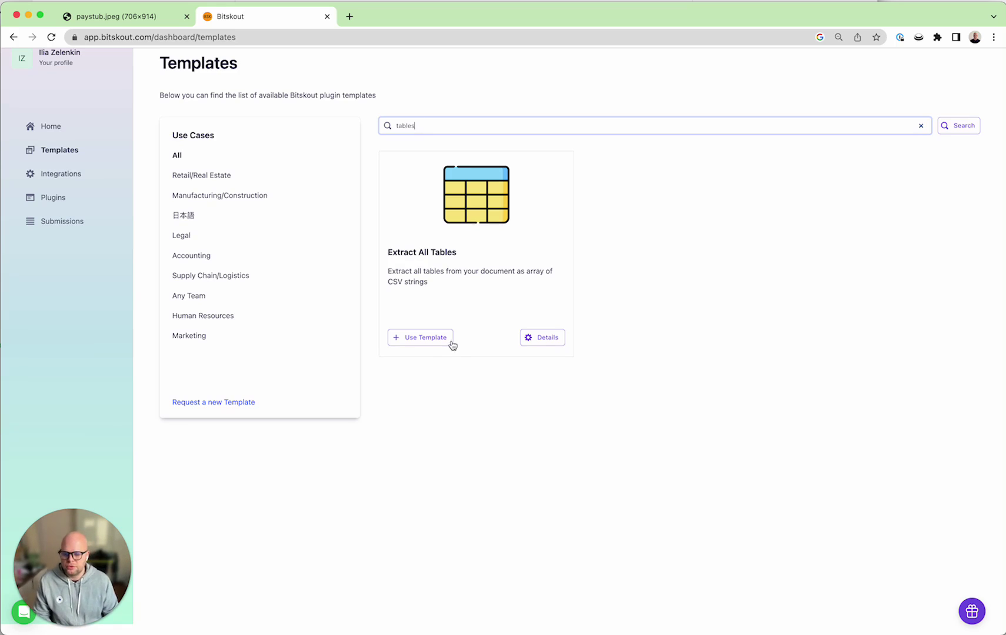
Step: Create the 'All tables Paystub' plugin for Make from Extract All Tables and open its details
left_click(445, 344)
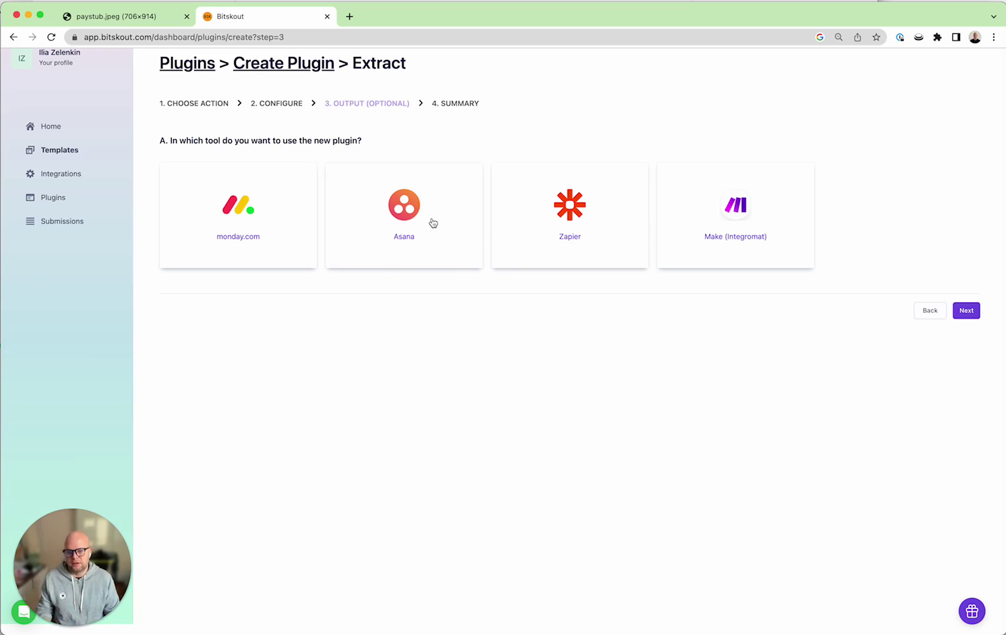
left_click(768, 259)
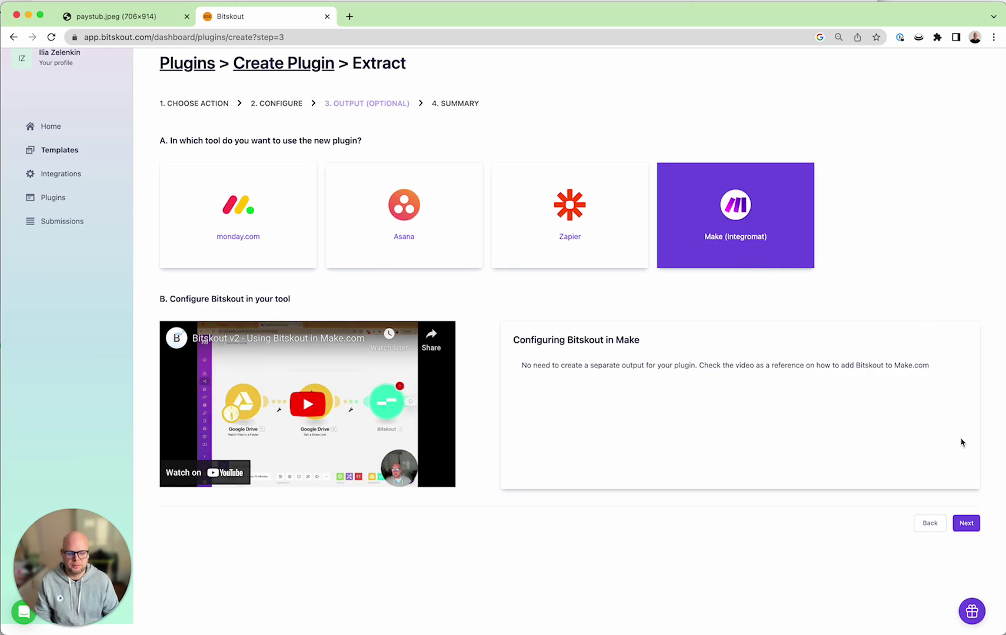
left_click(973, 530)
left_click(300, 201)
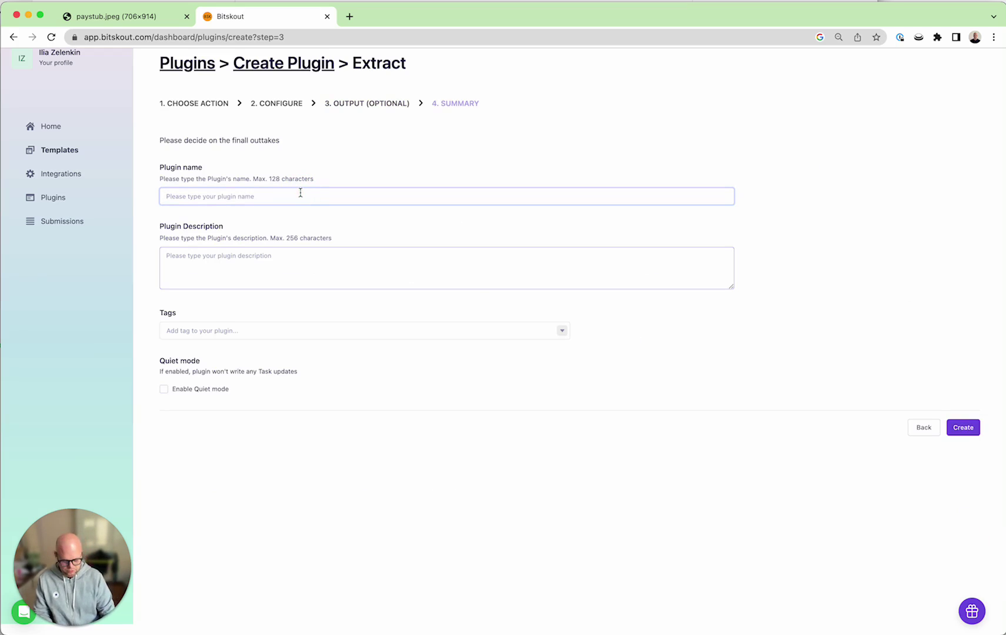
type("All tables Paystub")
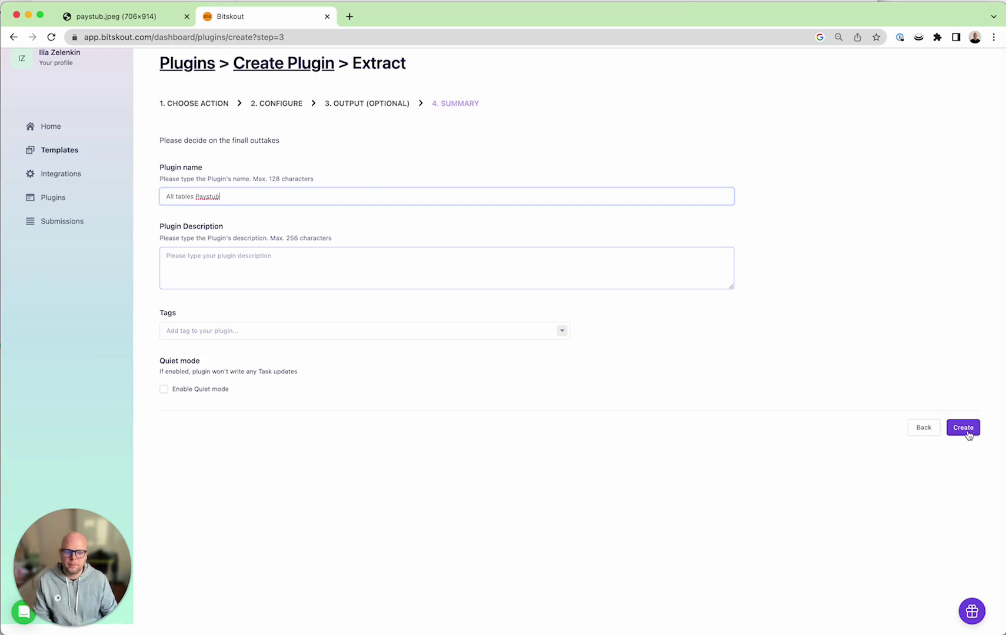
left_click(966, 430)
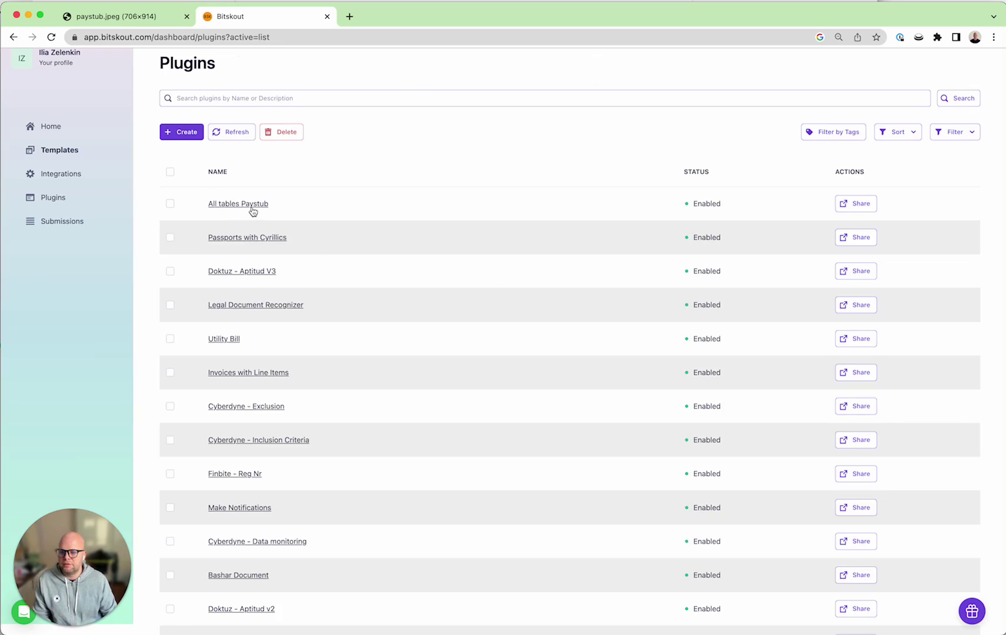
left_click(252, 206)
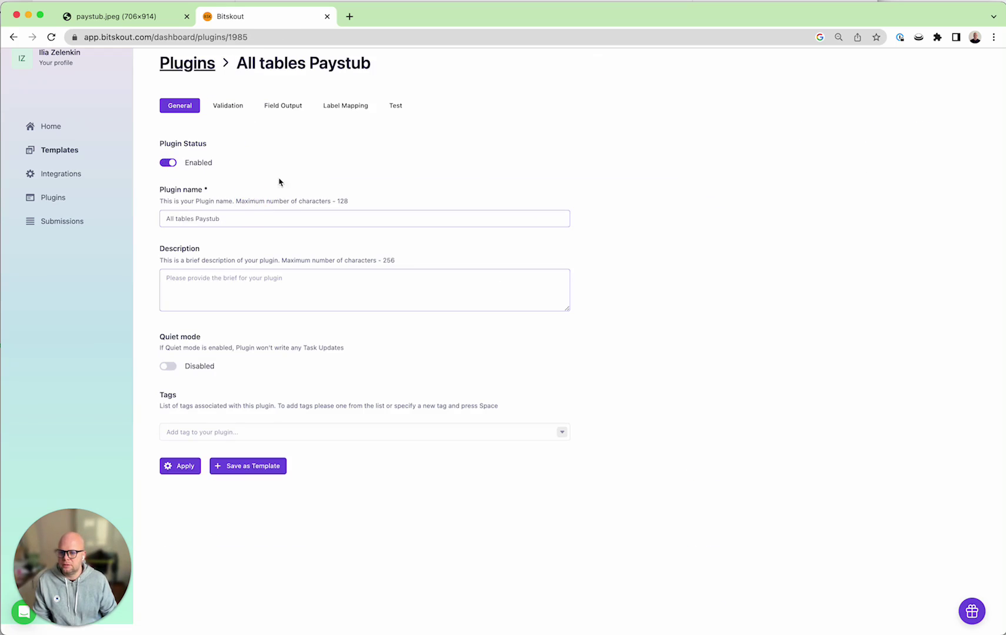
left_click(350, 17)
type("make.")
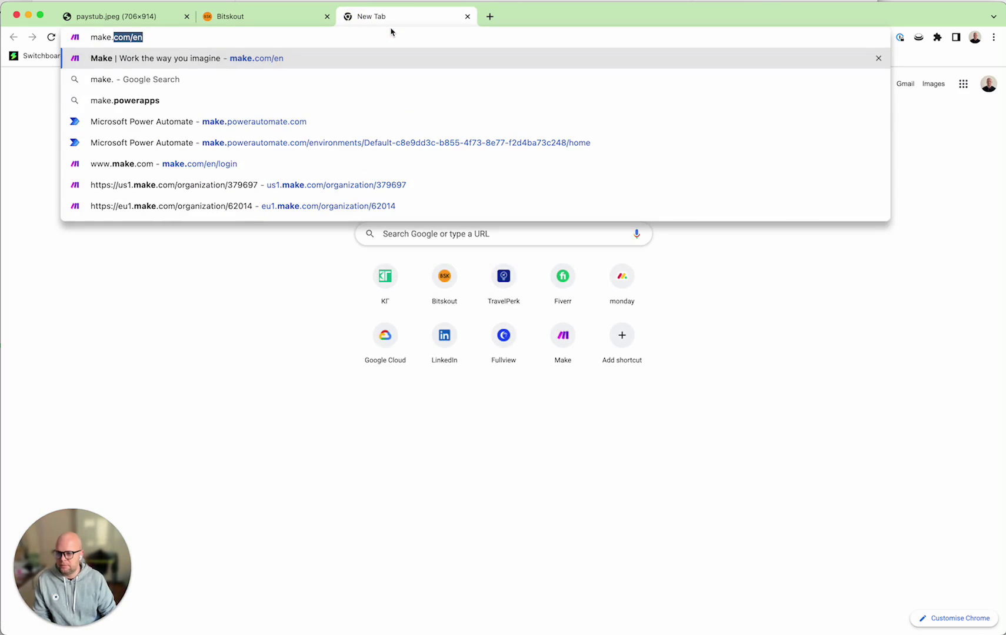
Step: Load make.com, sign in to the Make platform, and go to the Scenarios list
key("Return")
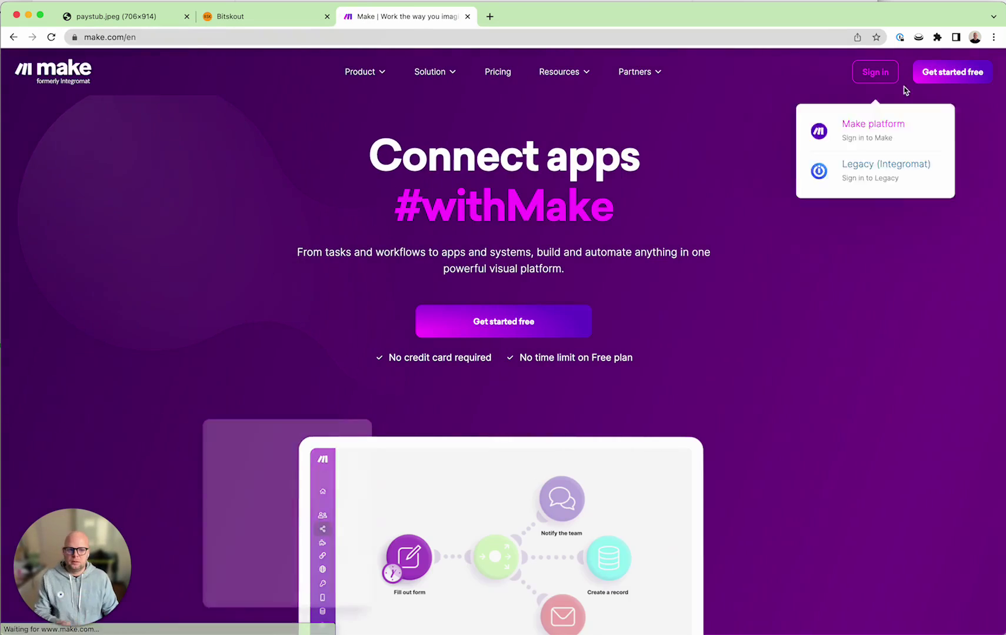
left_click(868, 135)
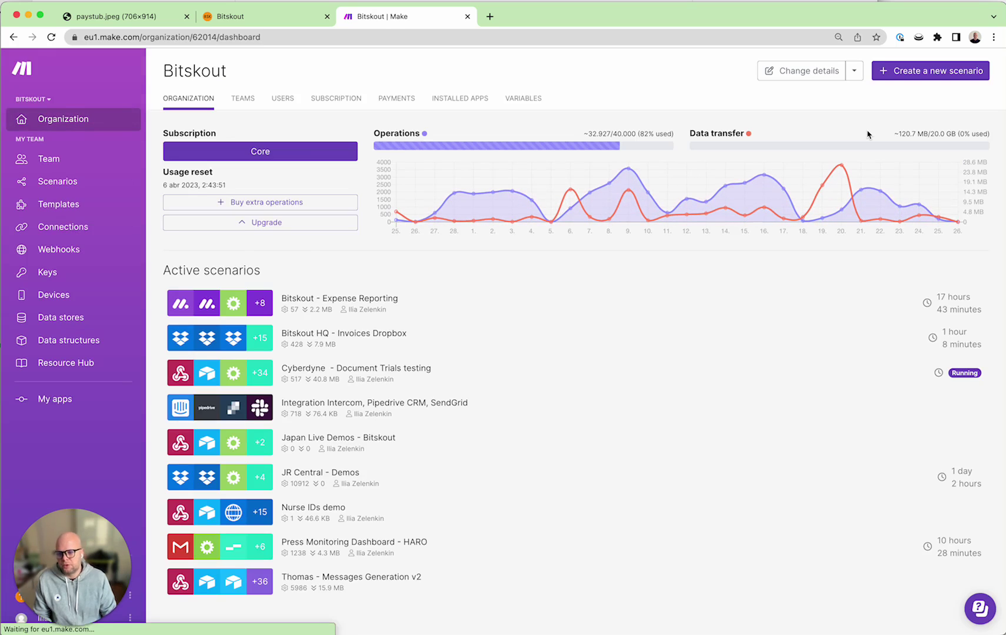
left_click(63, 181)
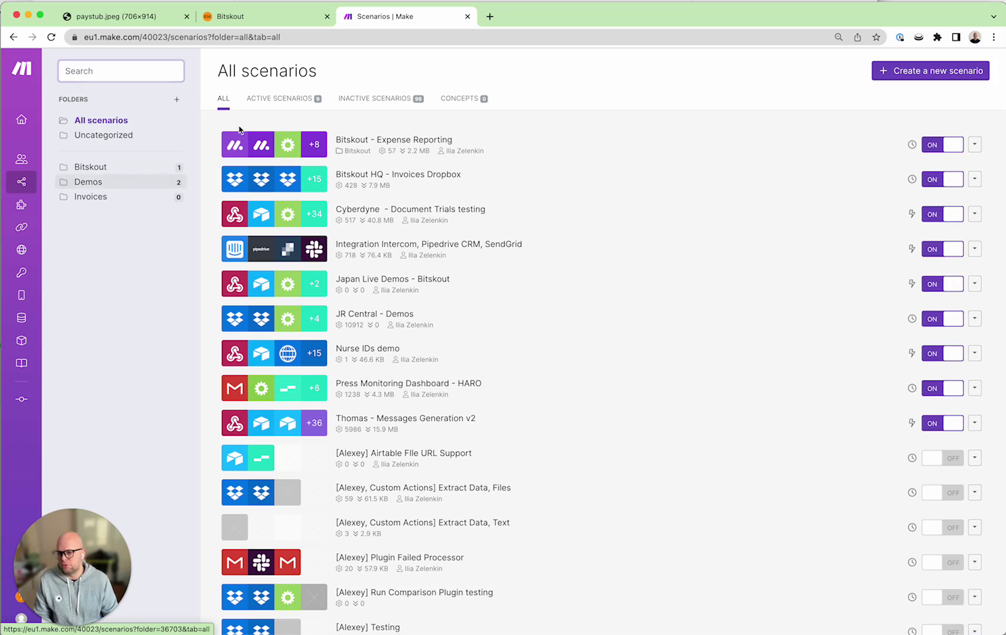
Step: Add a Dropbox Watch Files trigger on /INCOMING/ with a limit of 1 file per run
left_click(894, 70)
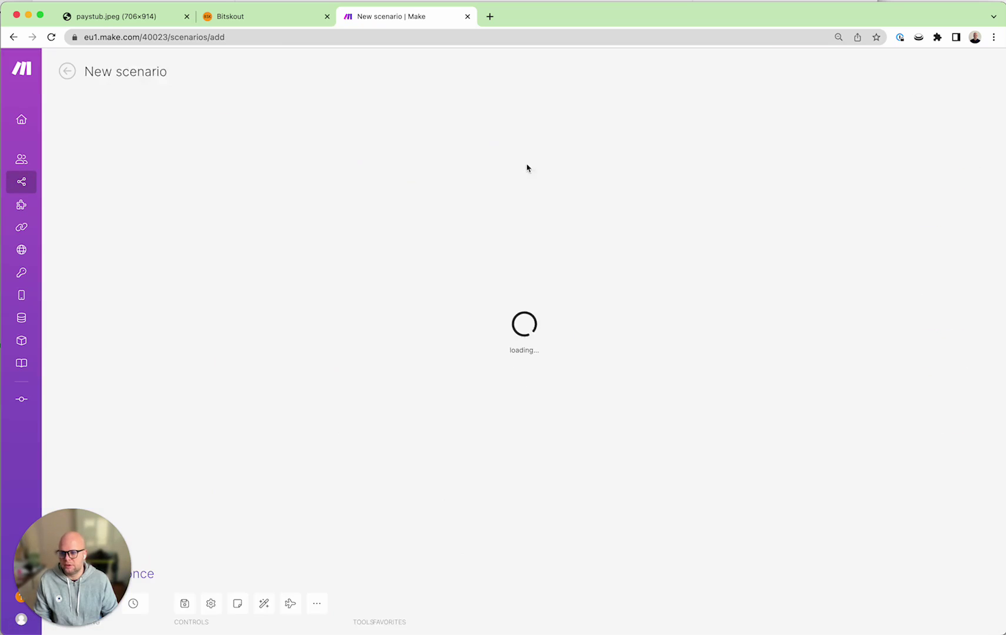
left_click(526, 272)
type("drop")
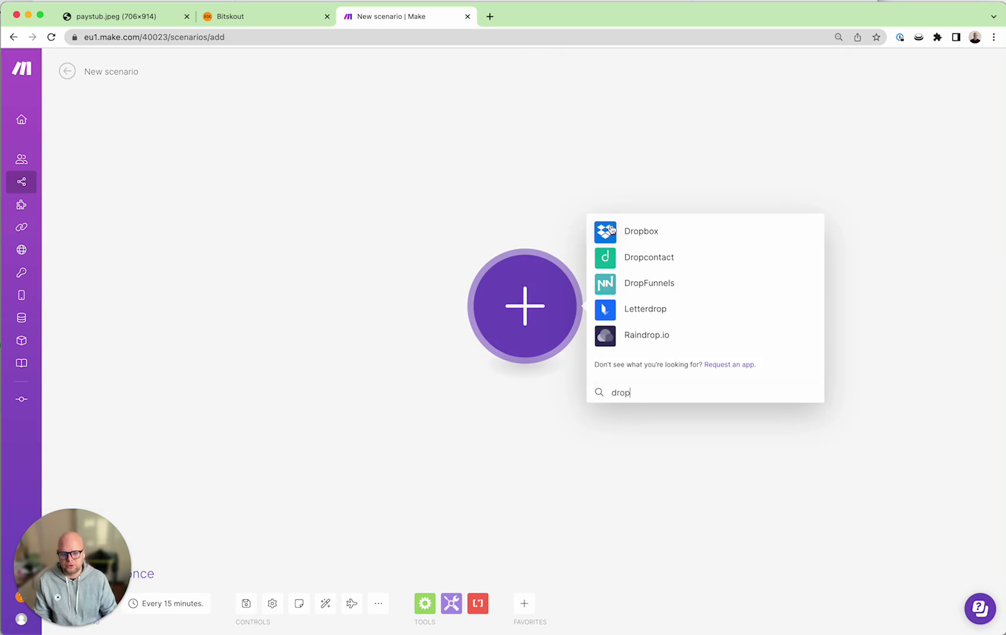
left_click(613, 230)
left_click(613, 89)
left_click(653, 297)
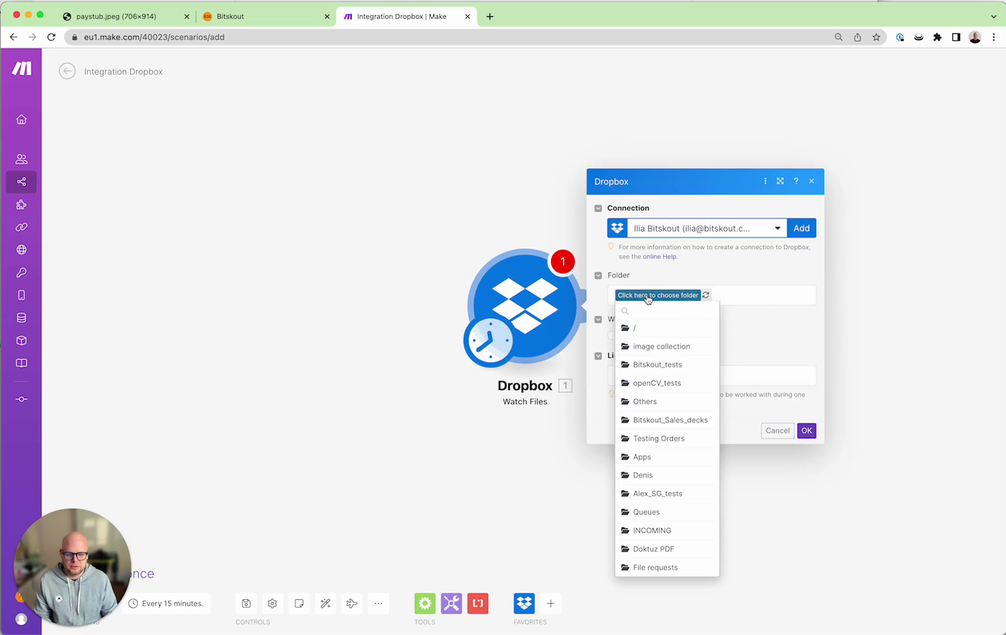
left_click(657, 533)
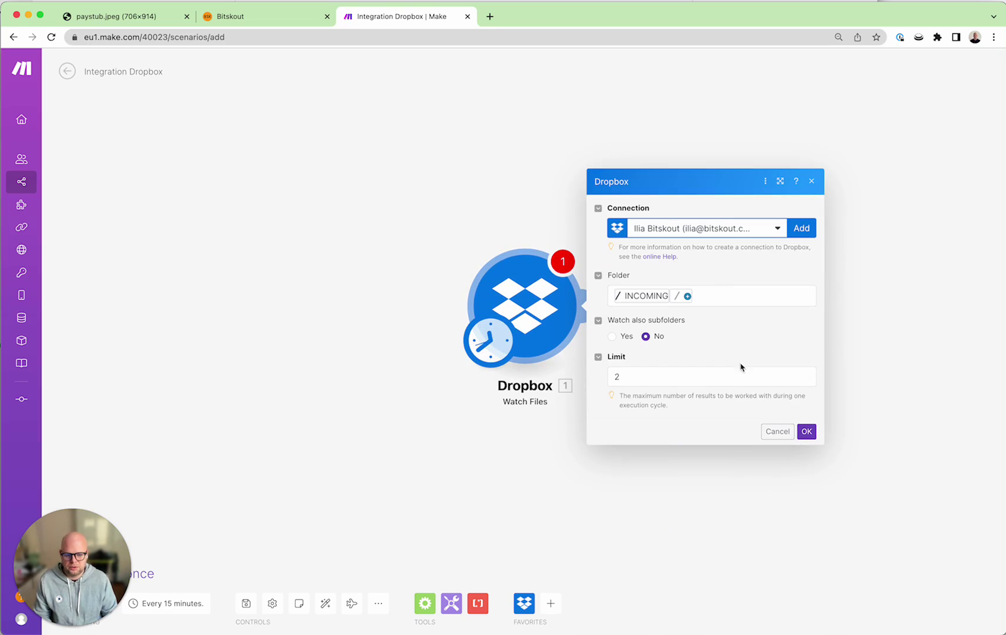
left_click(609, 378)
type("1")
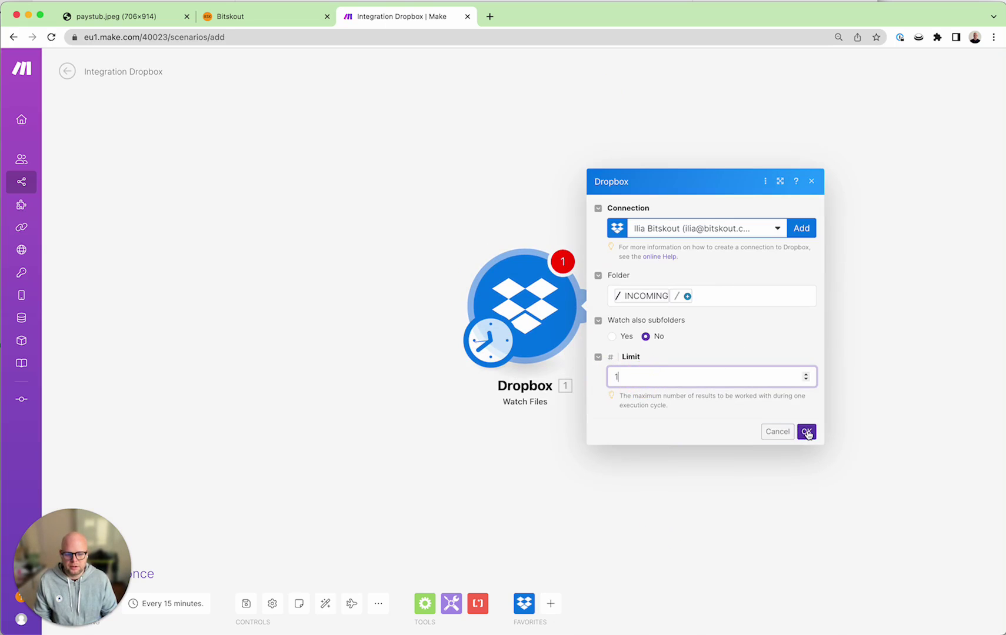
left_click(805, 431)
left_click_drag(681, 362, 531, 361)
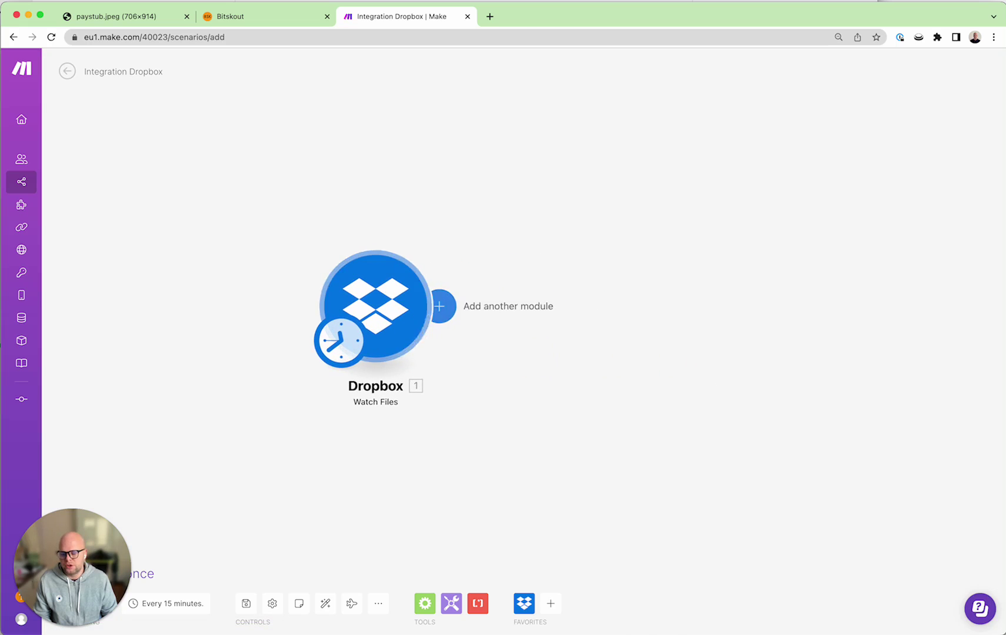
Step: Add a Dropbox Create/Update a Share Link module with File Path mapped to Path display
left_click(443, 317)
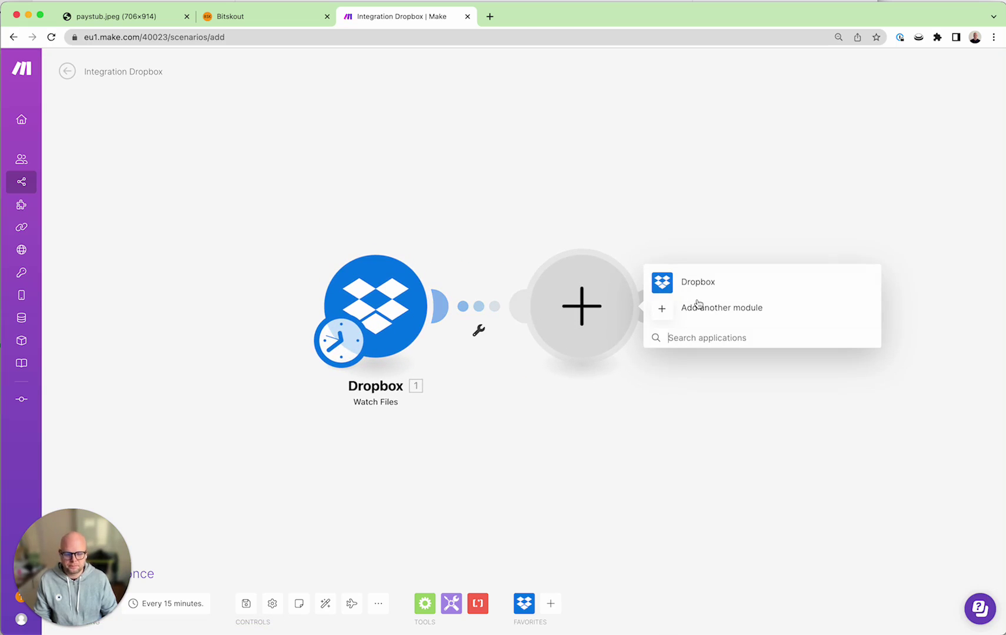
left_click(662, 282)
left_click(735, 324)
left_click_drag(566, 441, 424, 431)
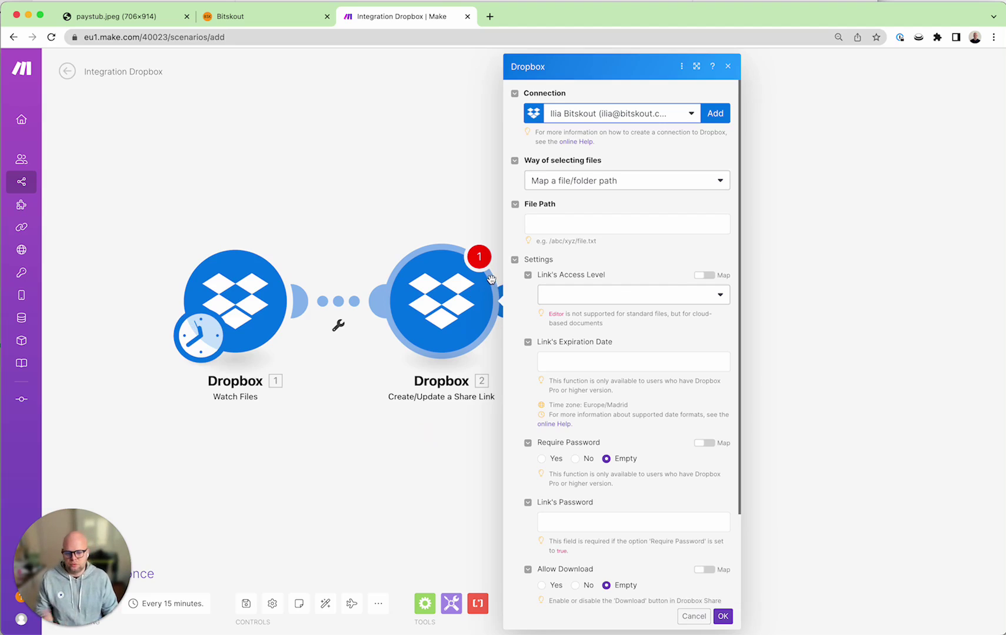
left_click(582, 223)
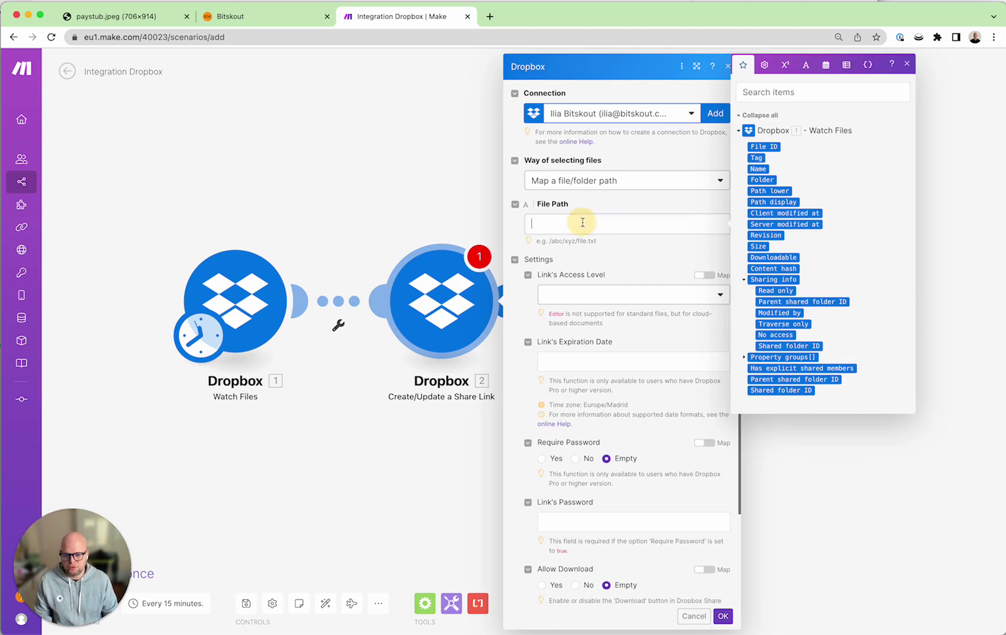
left_click(777, 202)
left_click(723, 617)
left_click(521, 303)
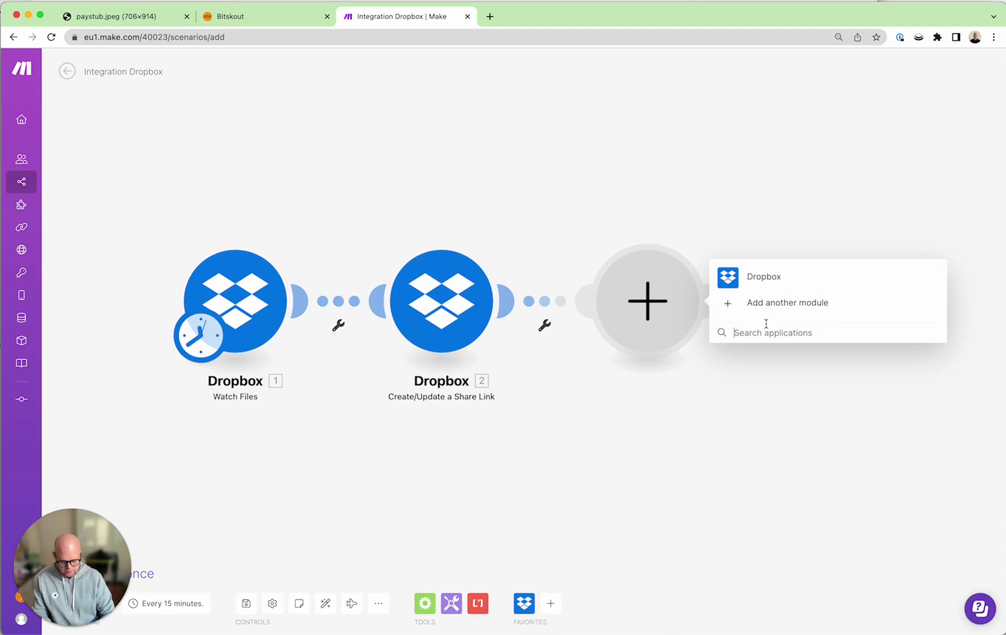
type("bitskou")
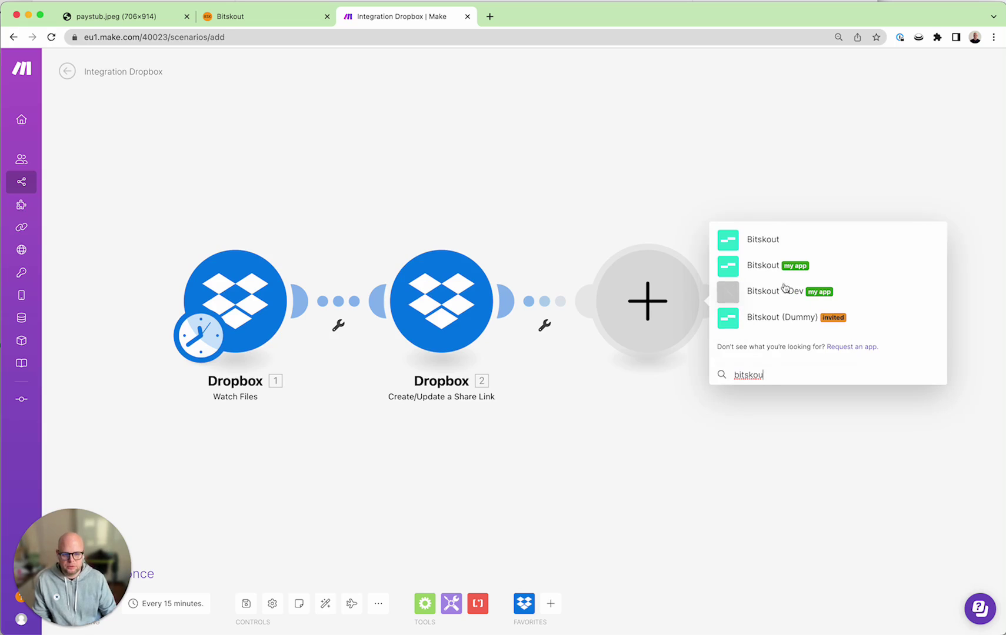
Step: Add Bitskout Run Plugin for a File using All tables Paystub and 2. Download Url, then run once
left_click(724, 245)
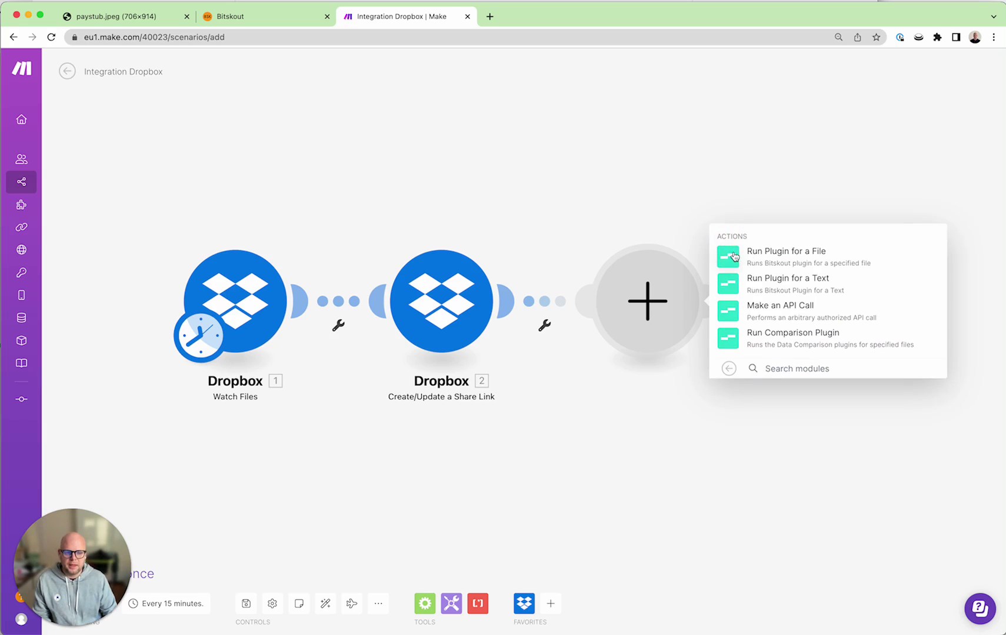
left_click(742, 258)
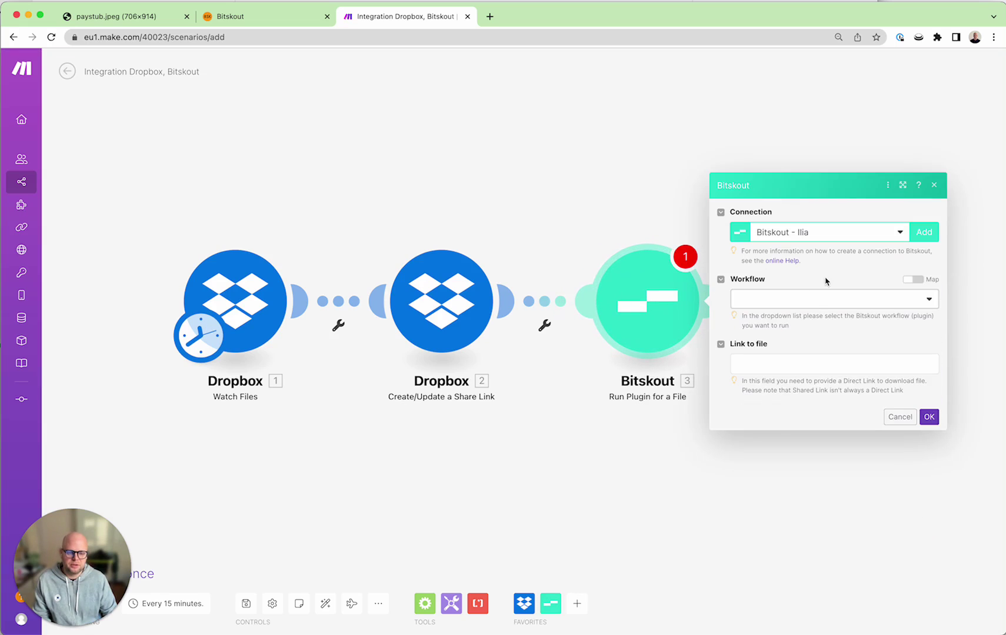
left_click(812, 308)
type("All")
left_click(802, 425)
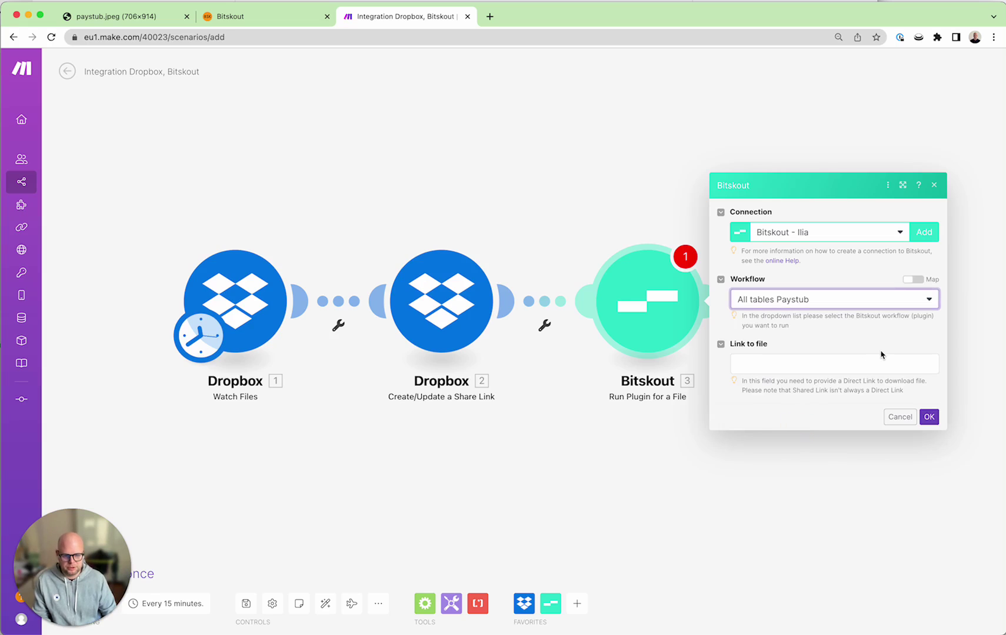
left_click(852, 364)
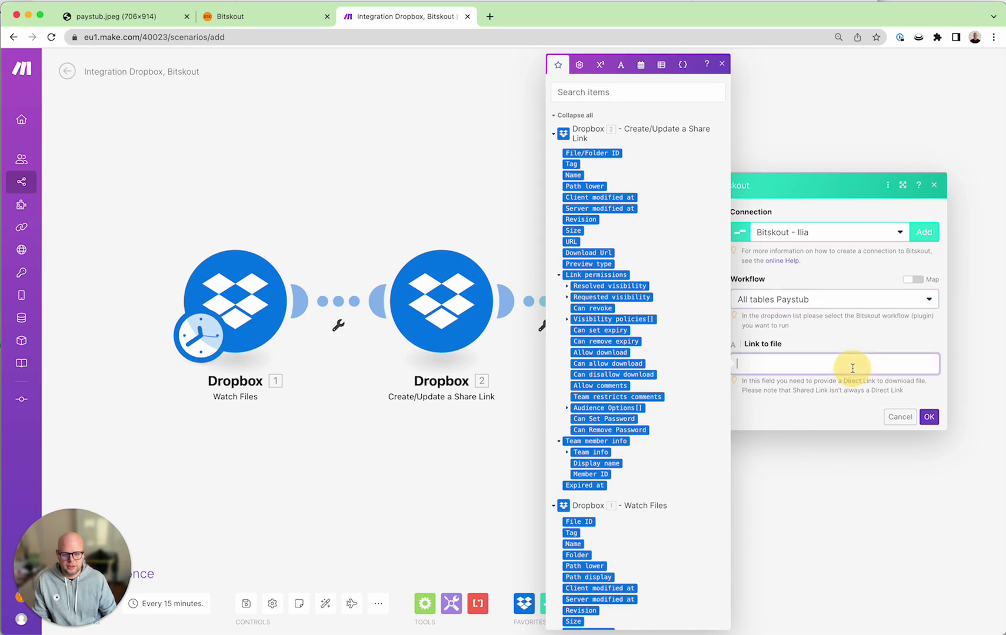
left_click(588, 252)
left_click(929, 417)
left_click_drag(867, 395, 684, 359)
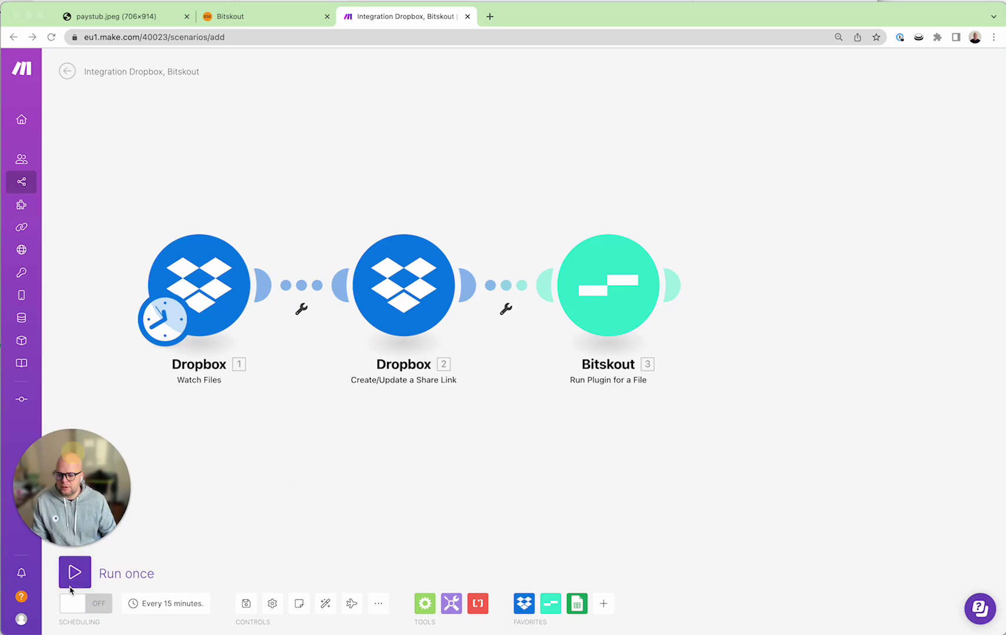
left_click(73, 586)
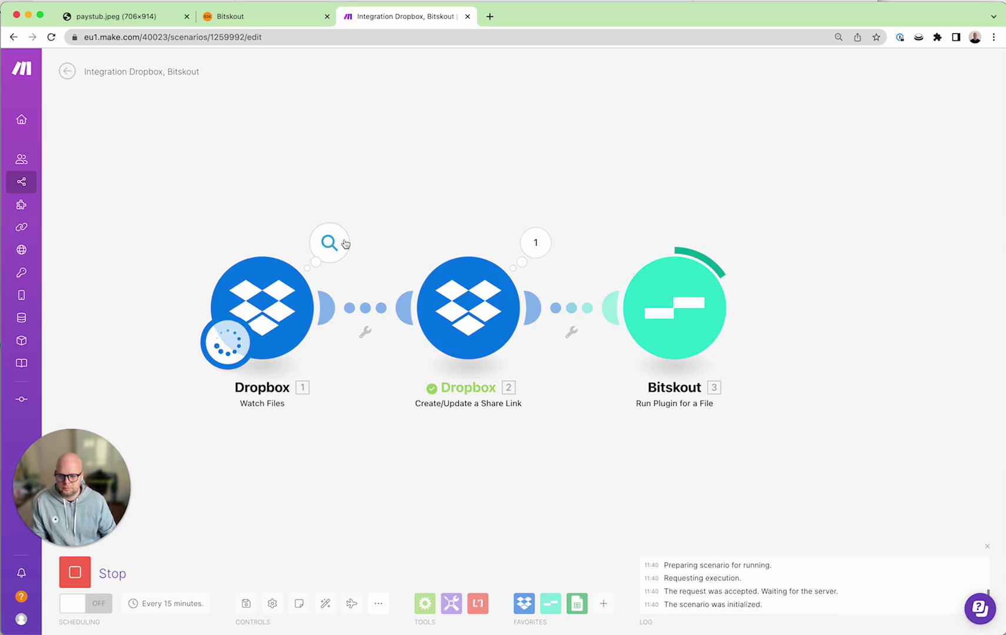
Step: Inspect the Dropbox and Bitskout outputs: Custom Fields, table_array, Columns and CSV items 1–2
left_click(344, 242)
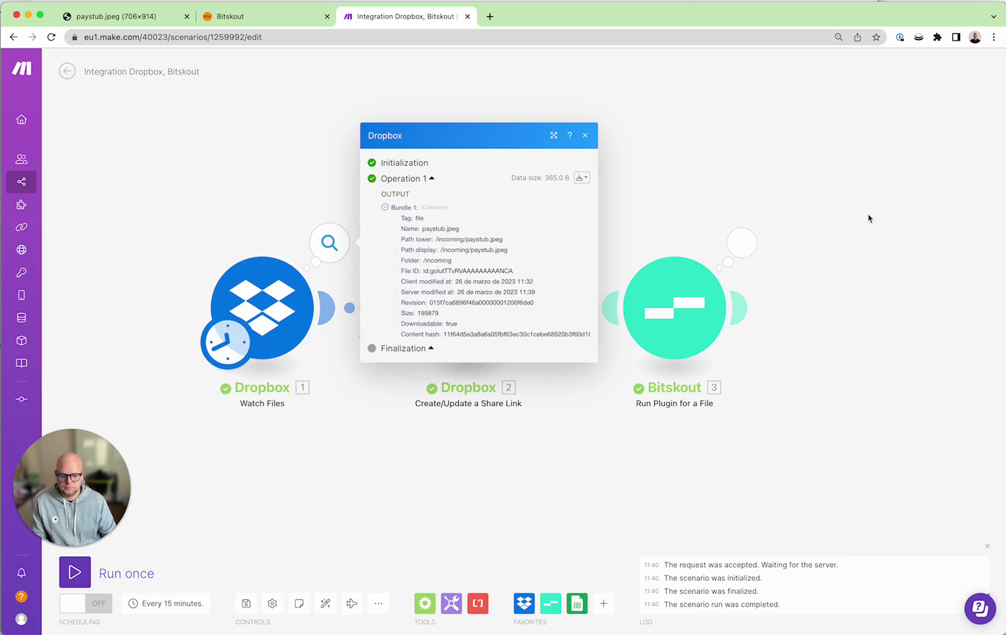
left_click(742, 243)
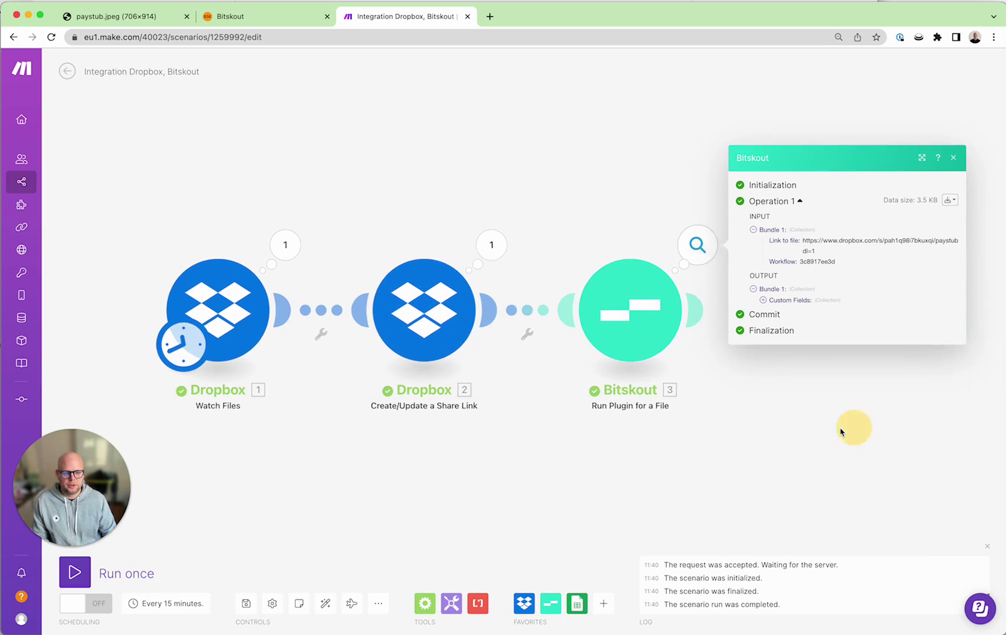
left_click(648, 302)
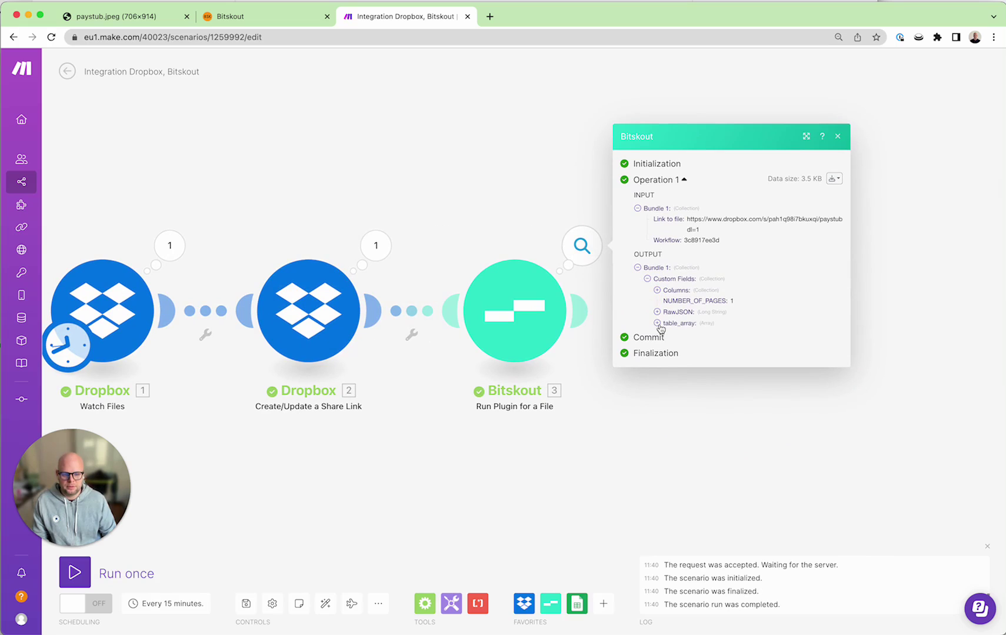
left_click(657, 324)
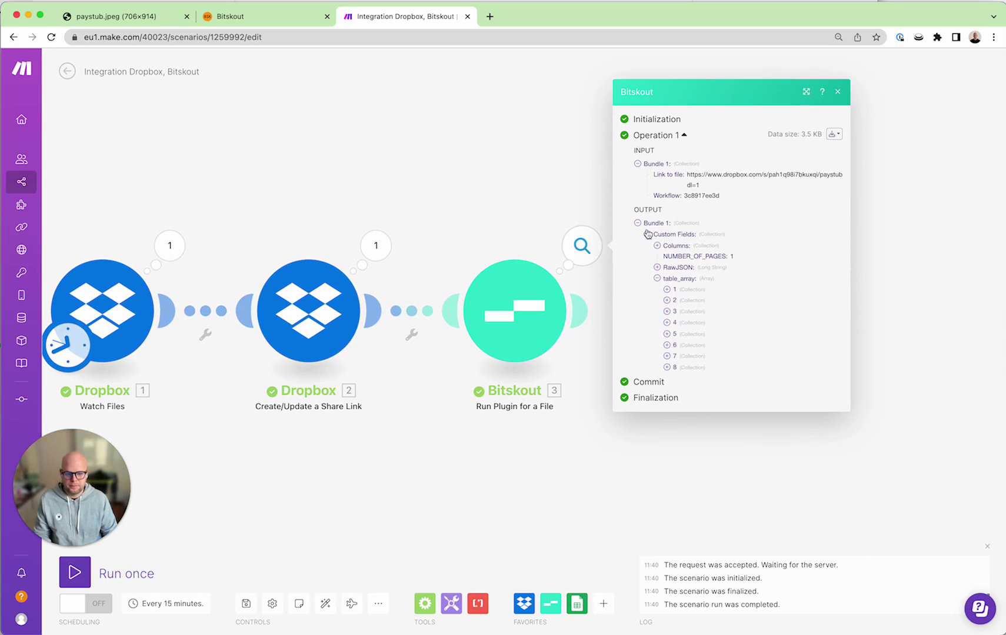
left_click(659, 246)
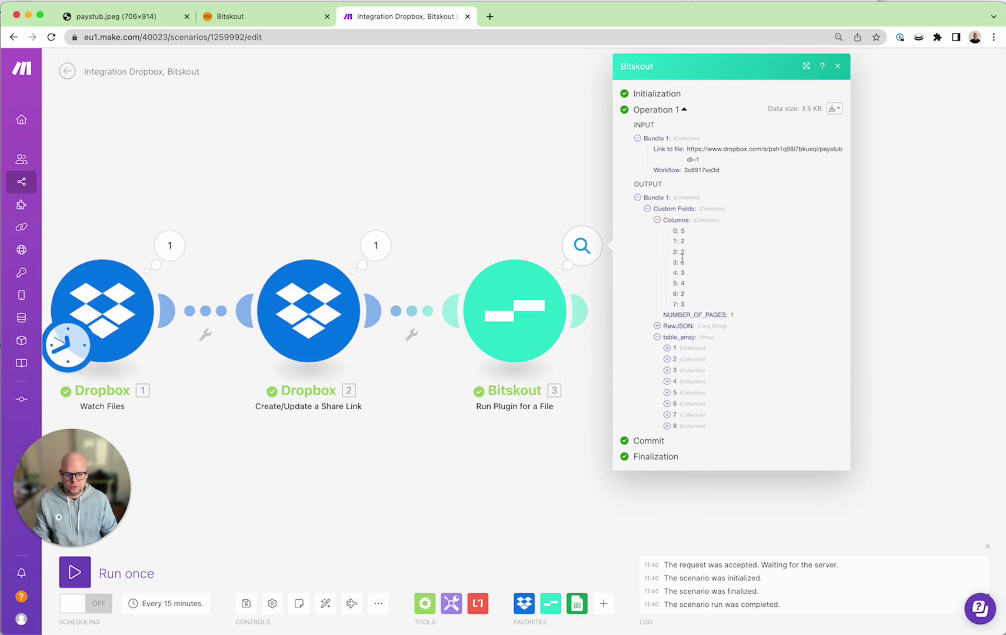
key("ctrl+l")
left_click(666, 349)
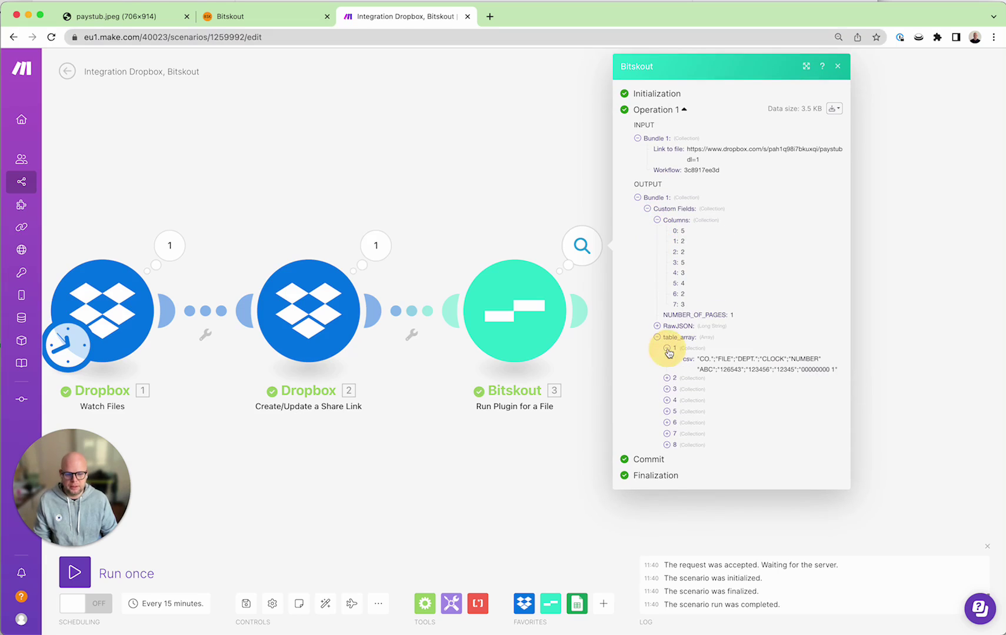
left_click(667, 381)
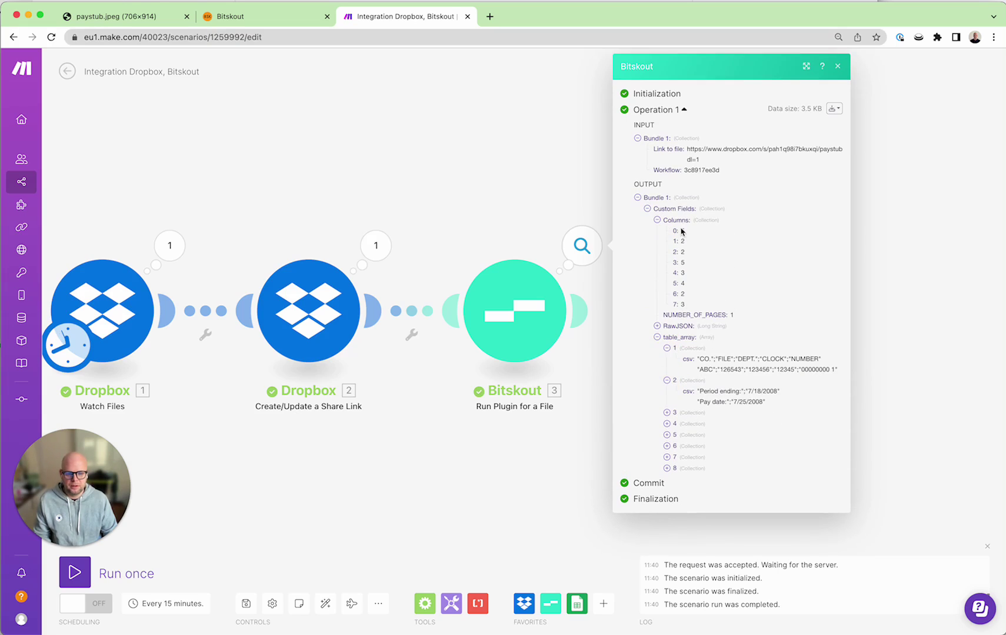
left_click(561, 441)
Step: Add a Flow Control Iterator with Array mapped to Bitskout's 3. Custom Fields: table_array[]
left_click(582, 311)
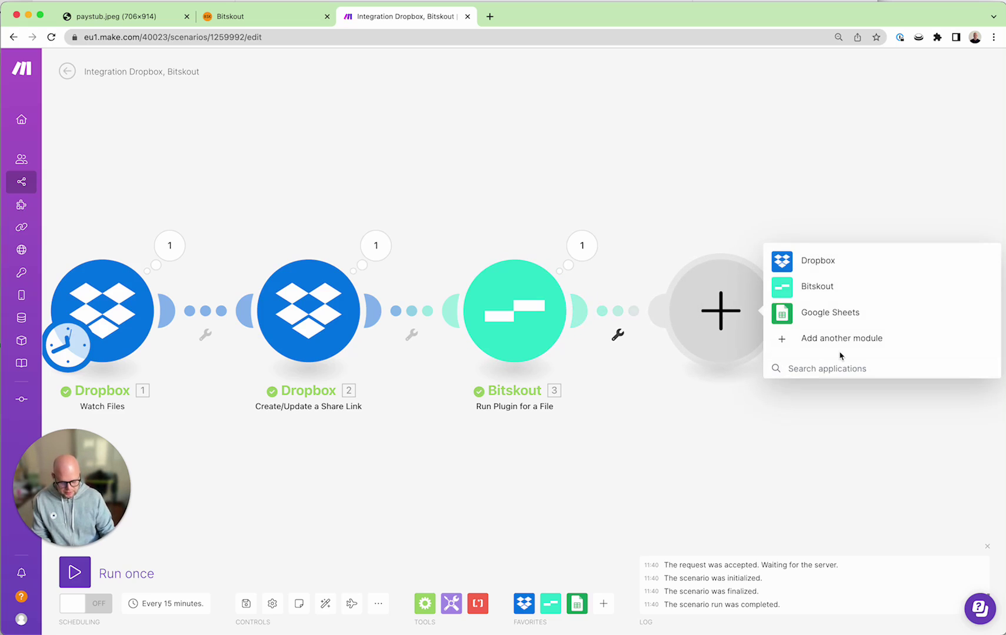
type("iter")
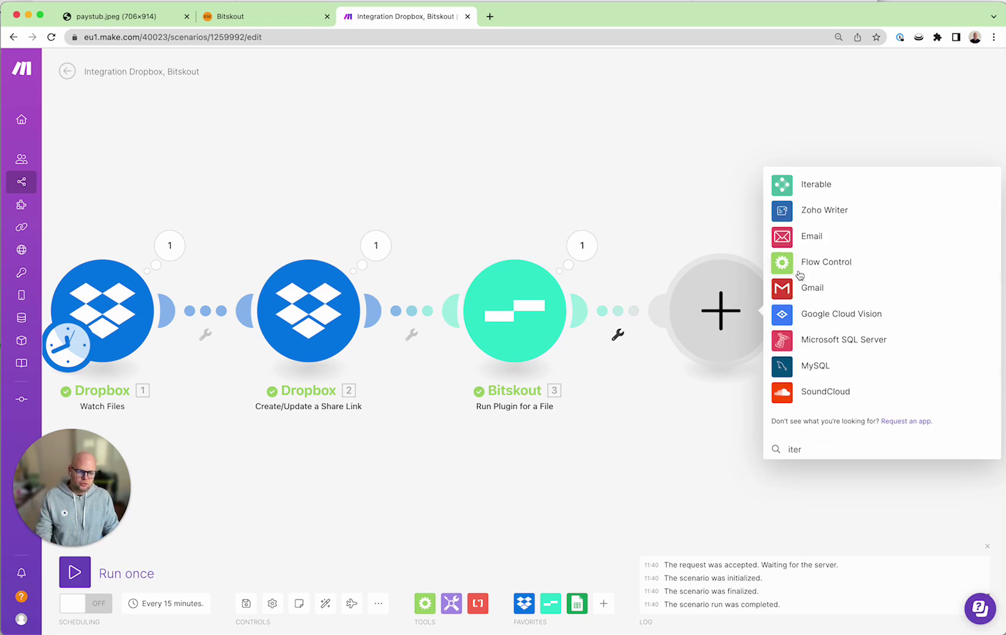
left_click(794, 263)
left_click(790, 289)
left_click(851, 317)
left_click(620, 191)
left_click(651, 191)
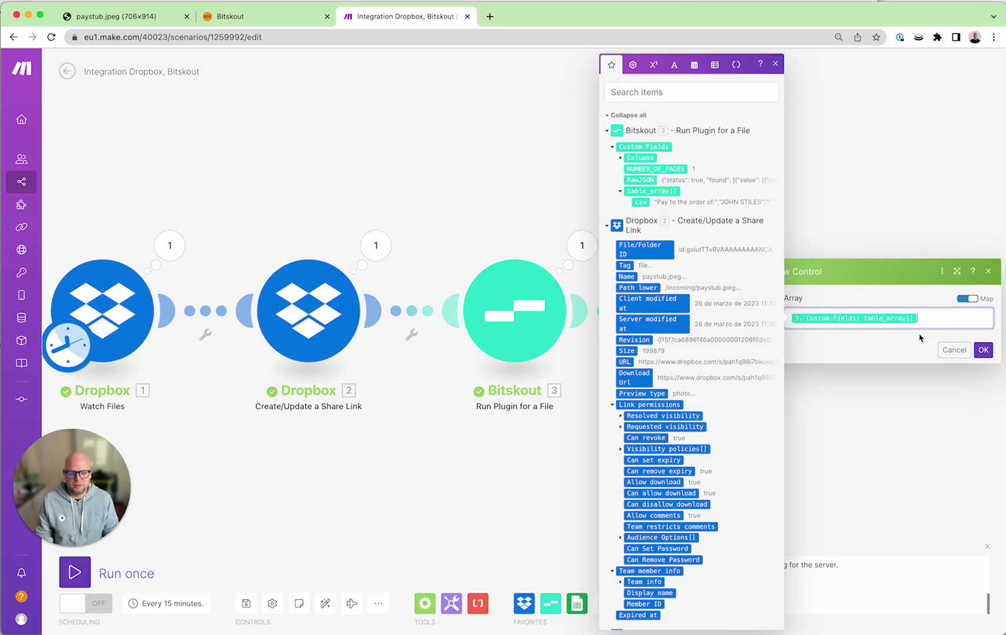
left_click(983, 350)
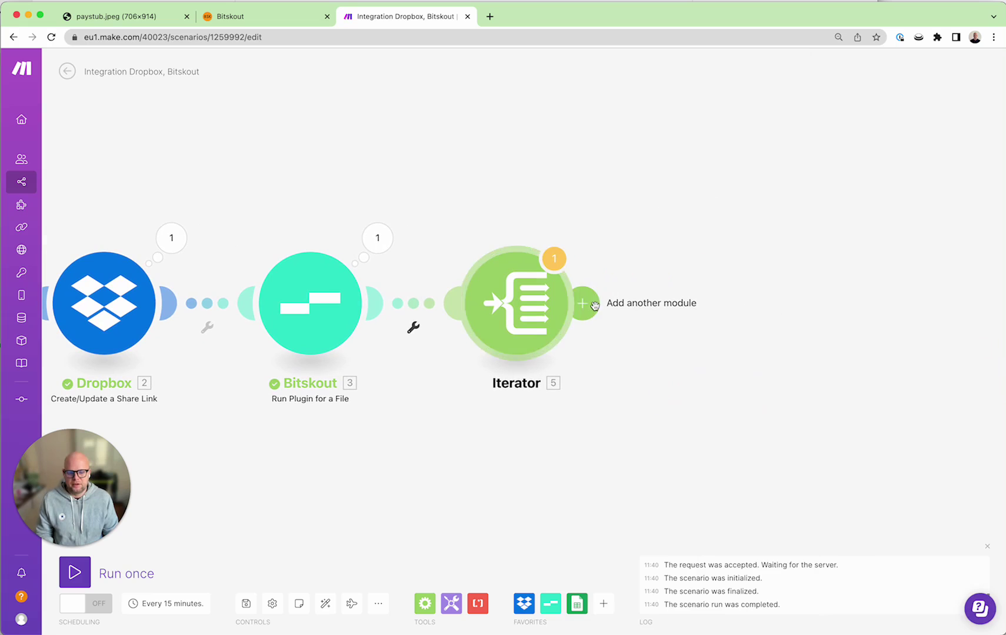
Step: Add a CSV Parse CSV module after the Iterator
left_click(586, 303)
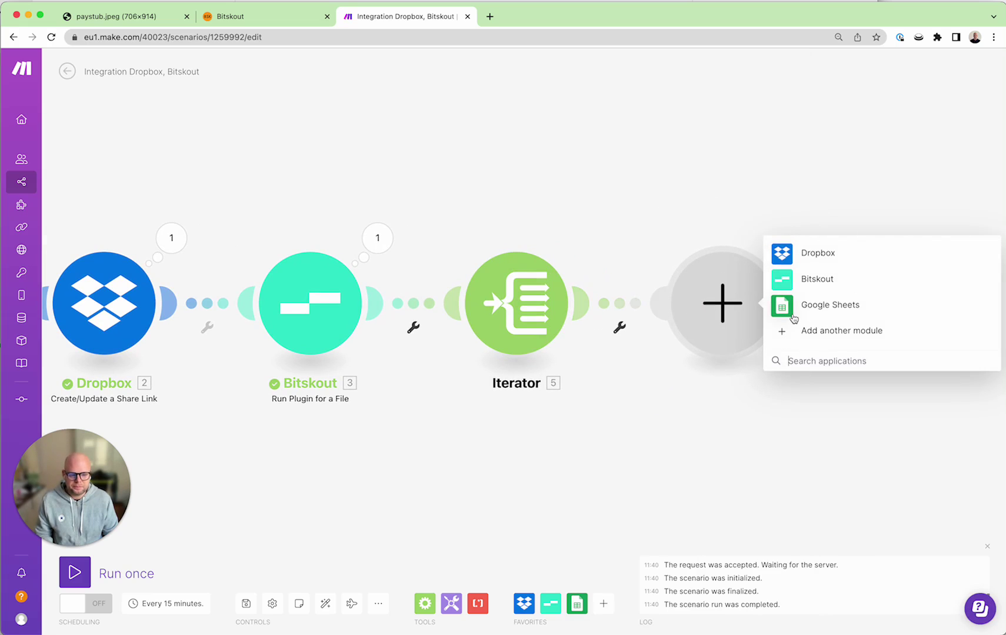
type("pars")
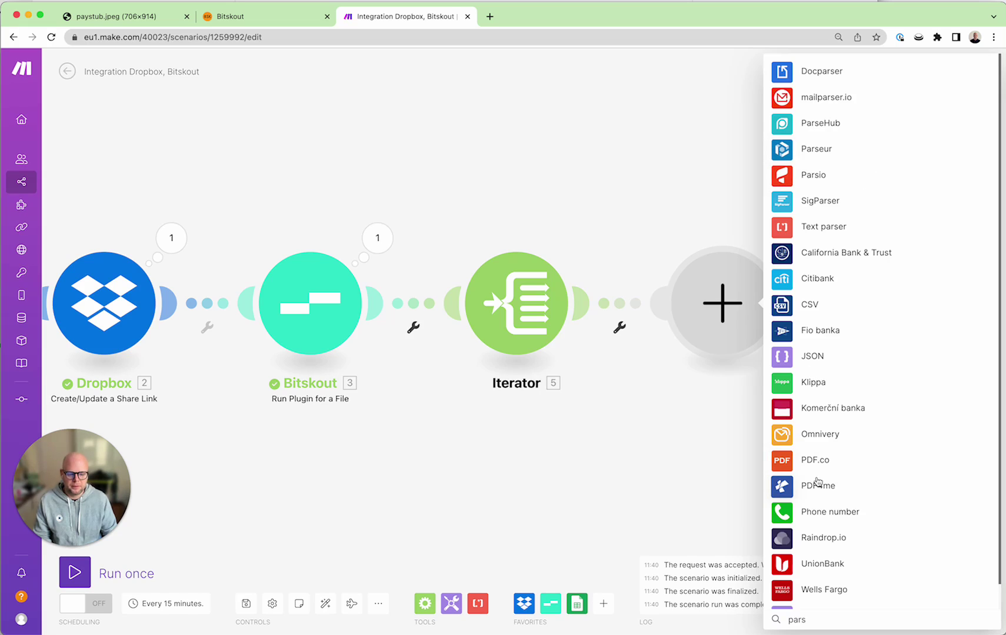
key("BackSpace")
key("BackSpace")
key("BackSpace")
type("csv")
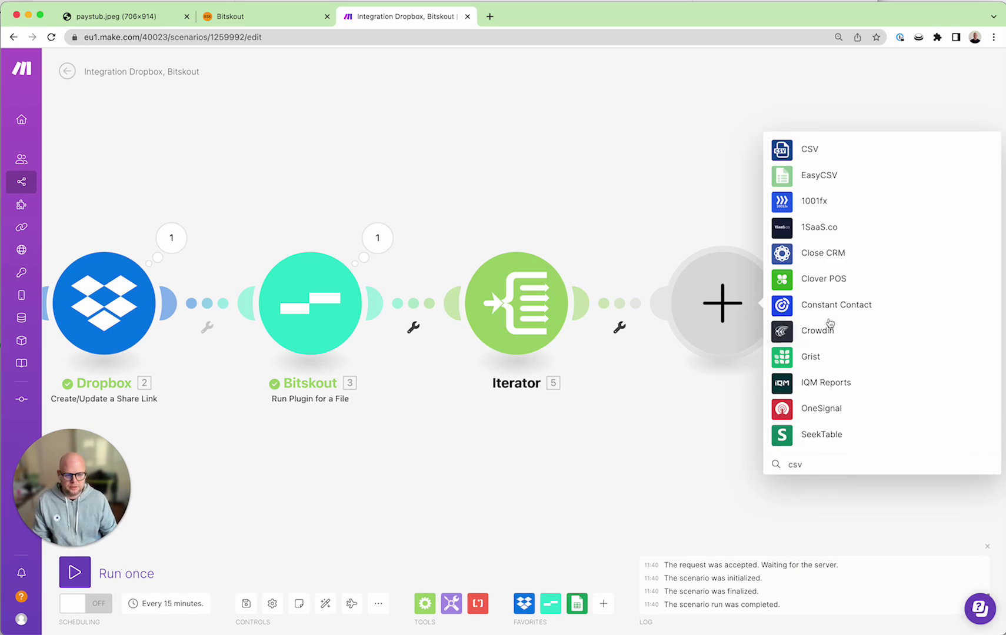
left_click(782, 150)
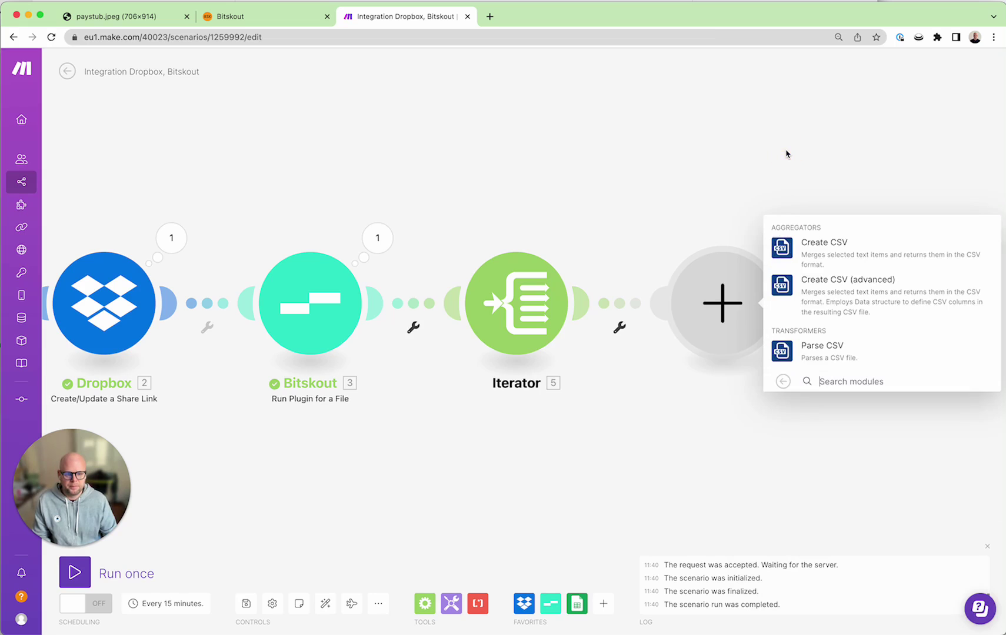
left_click(822, 346)
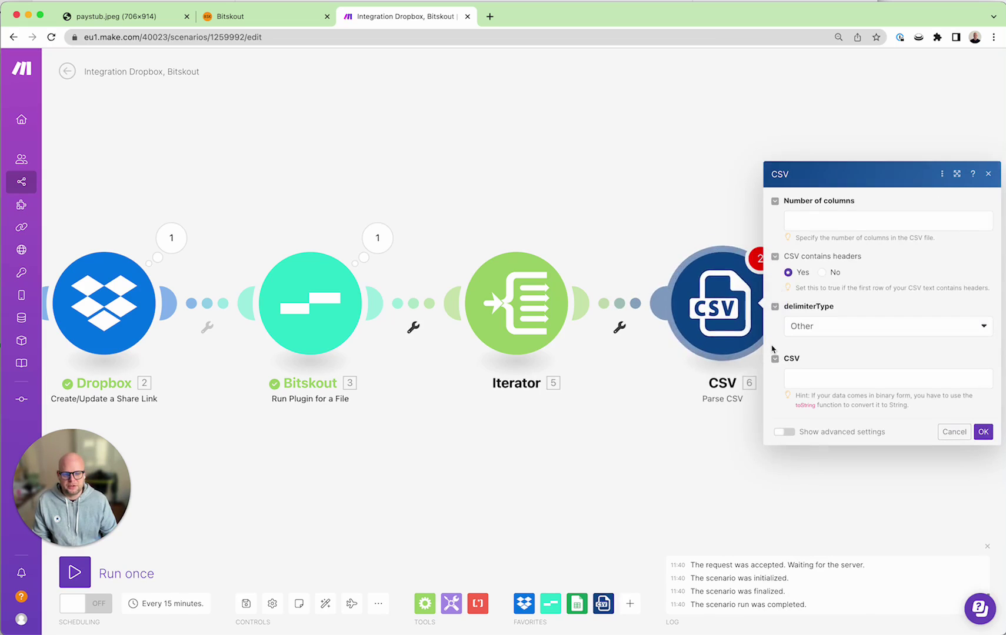
Step: Check the paystub's column count, then set 5 columns, a ';' delimiter and the Iterator's 5. csv as input
left_click(815, 189)
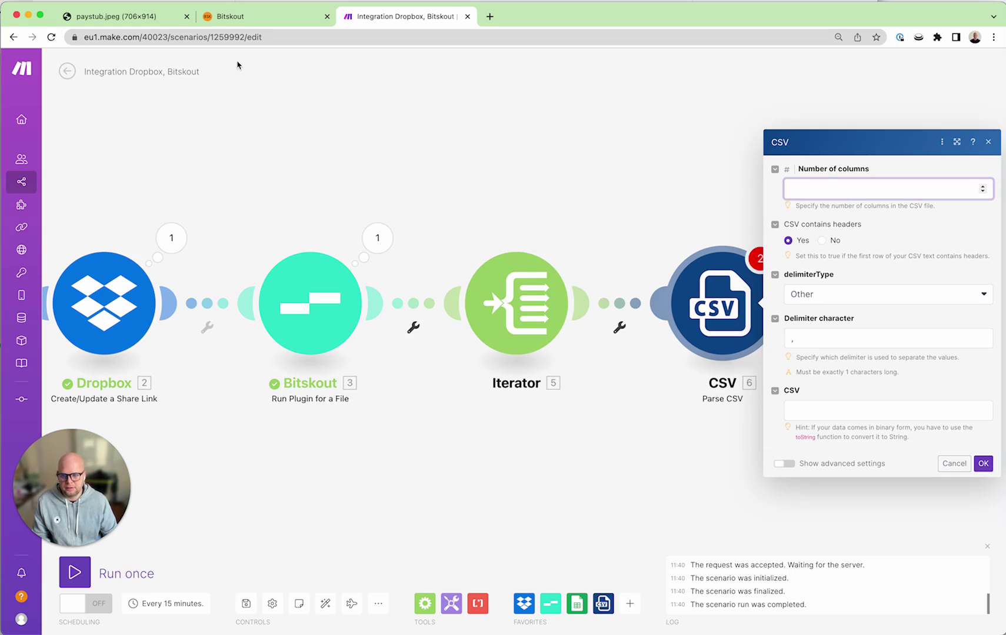
left_click(130, 16)
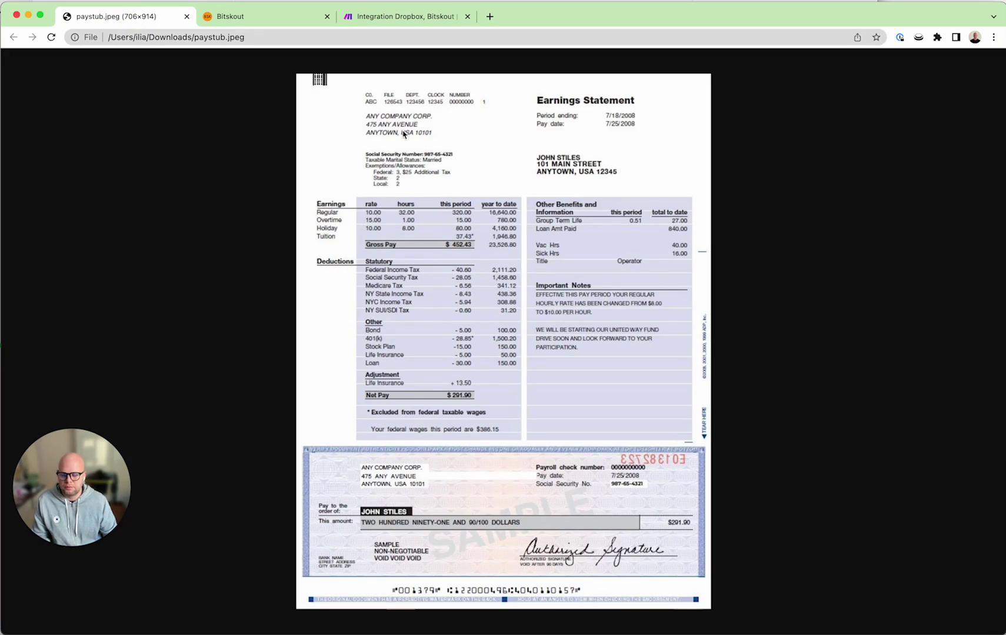
left_click(447, 19)
type("5")
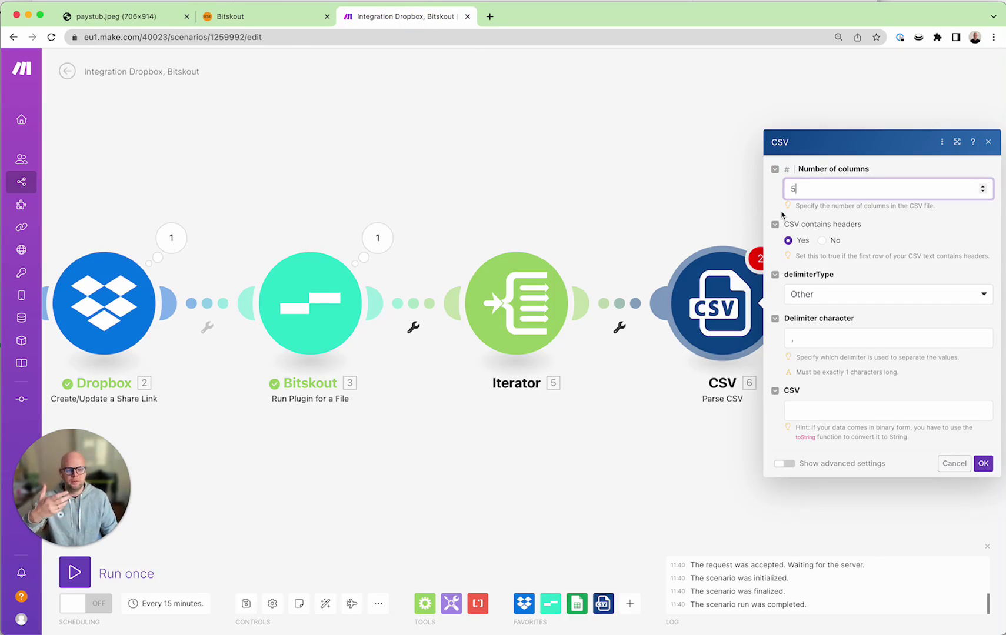
left_click_drag(837, 189, 786, 185)
left_click(893, 236)
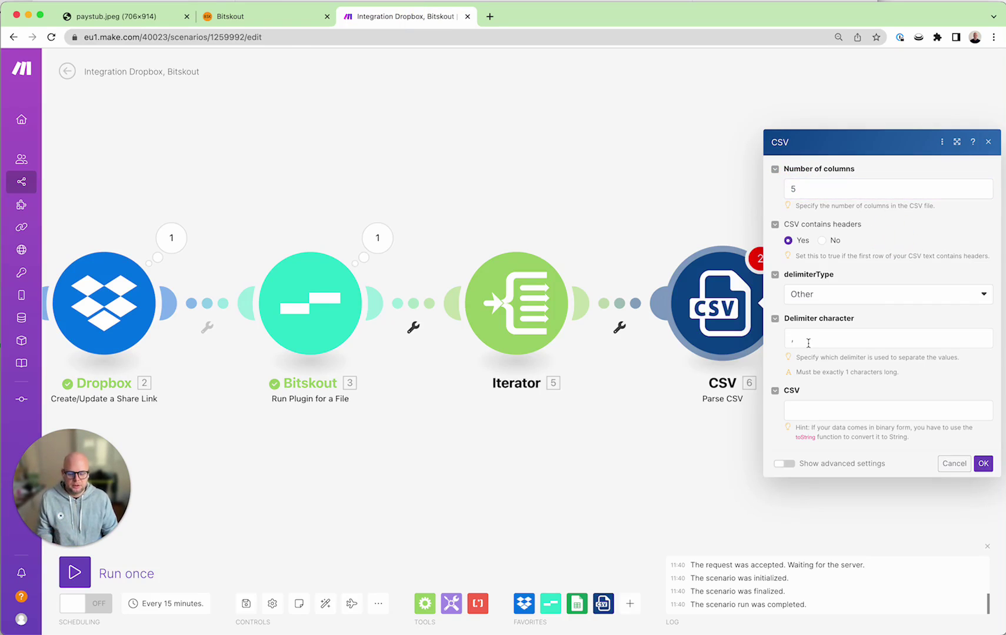
left_click_drag(808, 343, 757, 345)
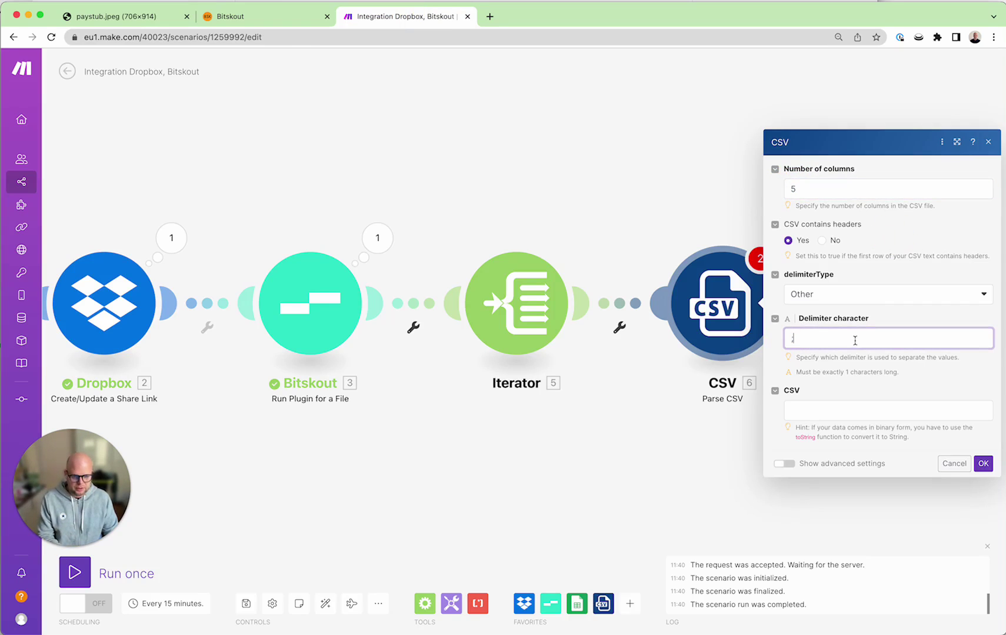
left_click(865, 411)
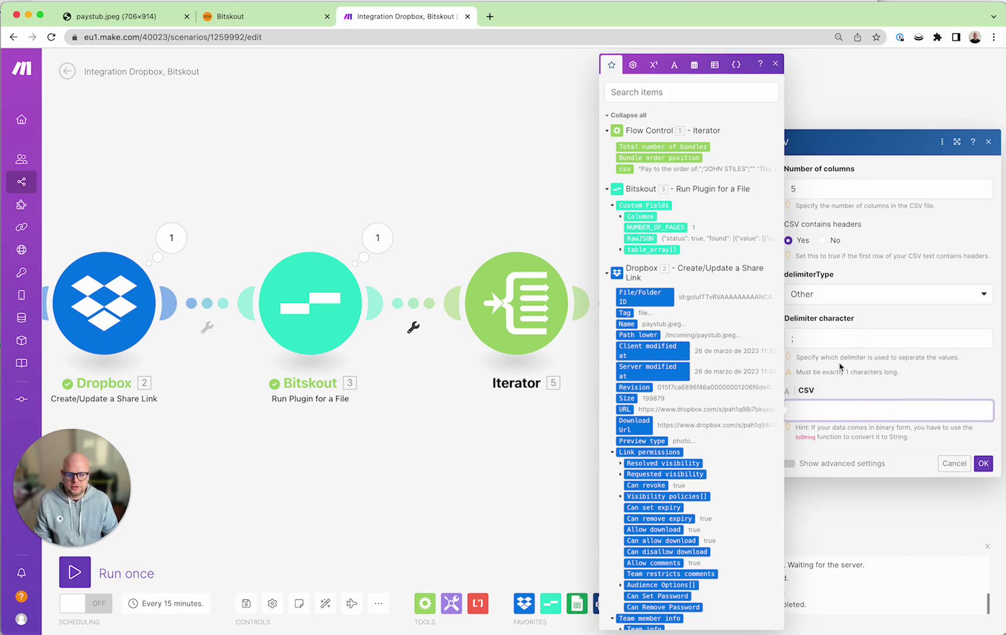
left_click(625, 168)
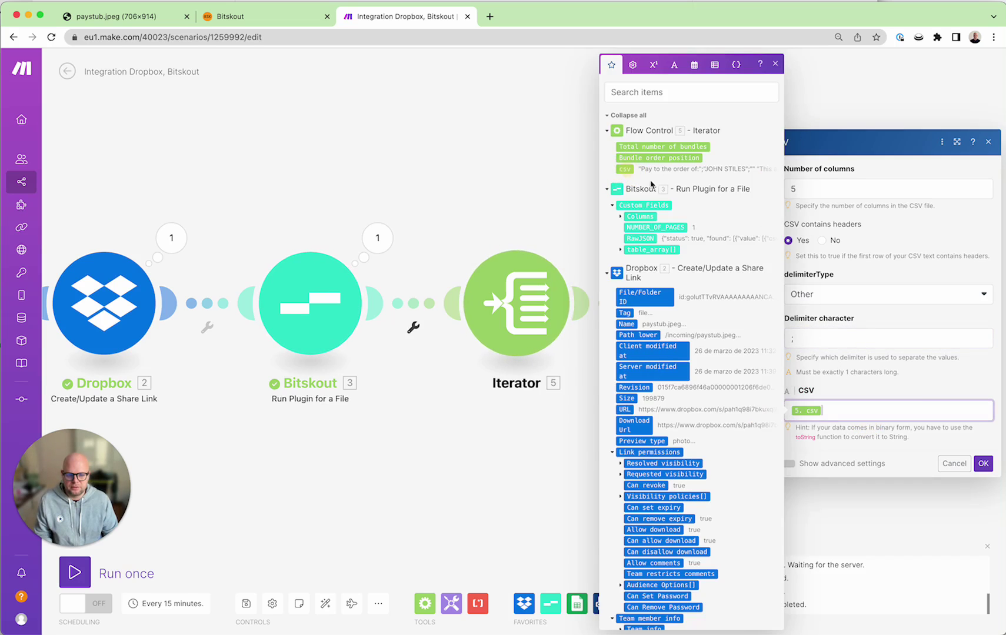
left_click(983, 464)
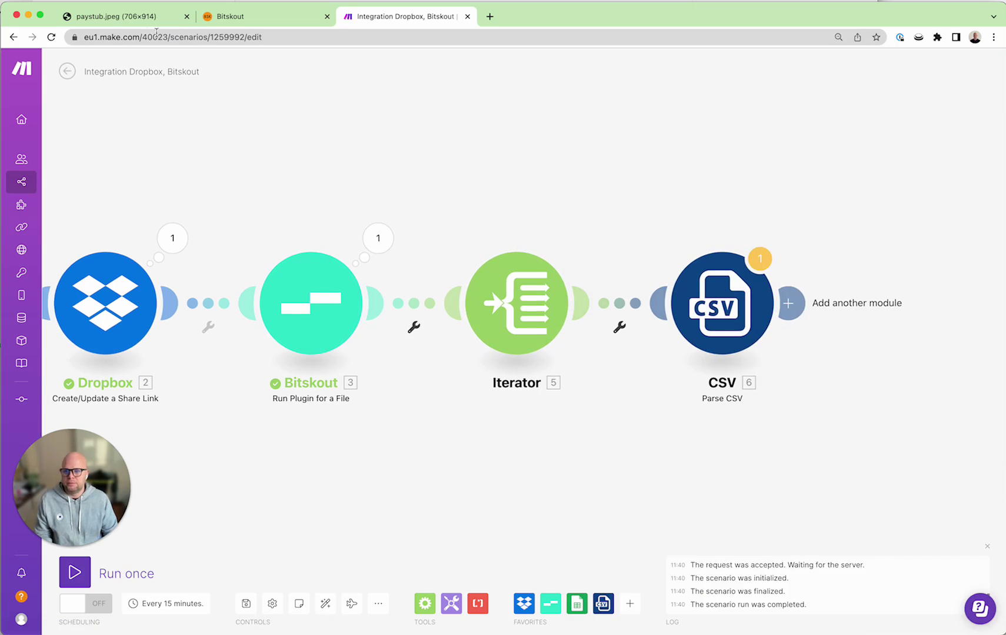
Step: Add an 'only earnings' filter to the Iterator–CSV link: csv contains 'earnings', case insensitive
left_click(140, 24)
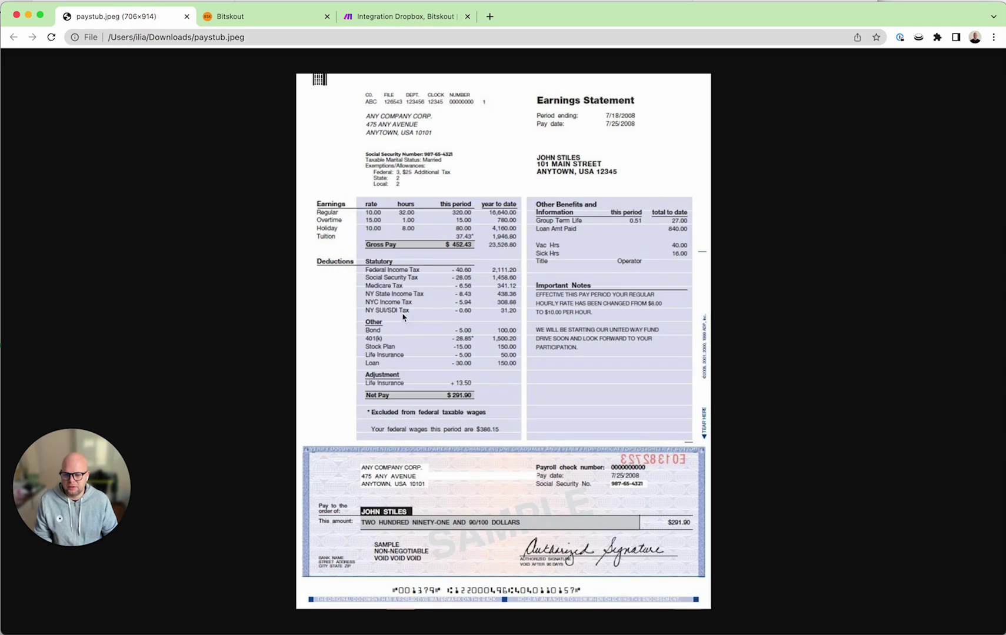
left_click(377, 16)
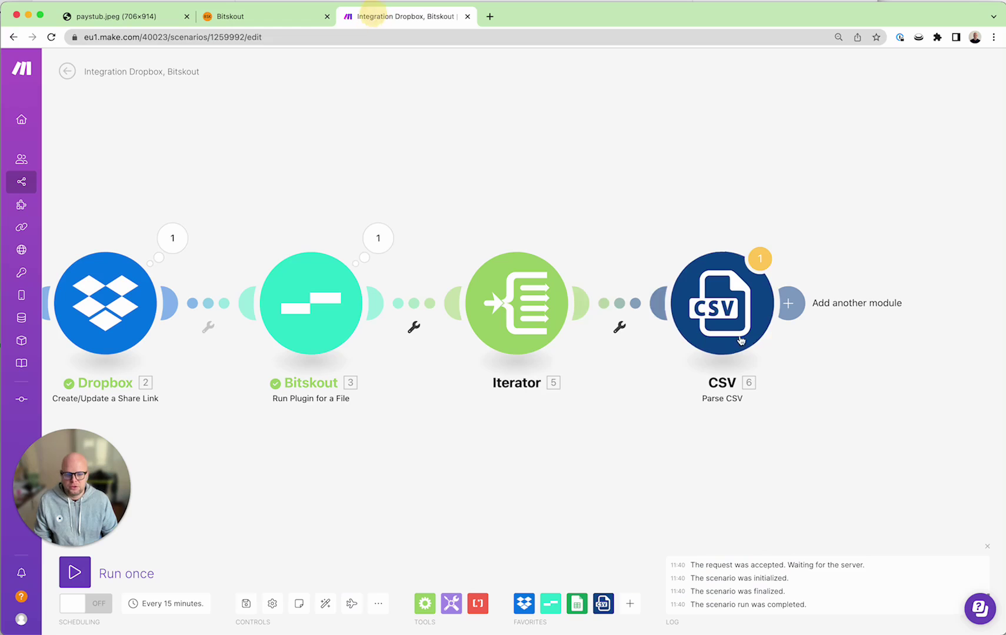
left_click(641, 316)
left_click(720, 254)
type("only earning")
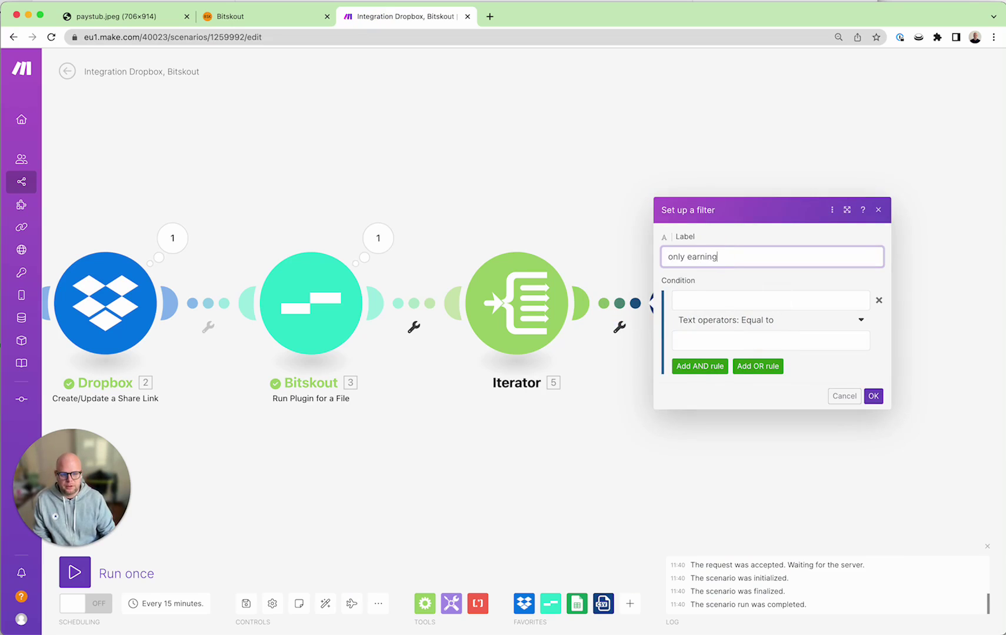
type("s")
left_click(769, 299)
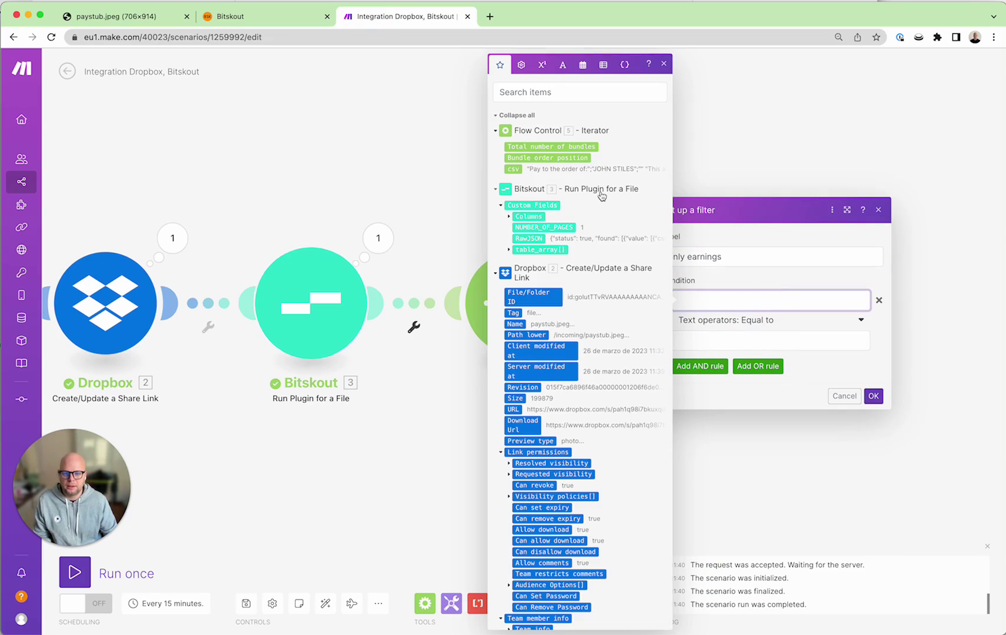
left_click(512, 168)
left_click(743, 321)
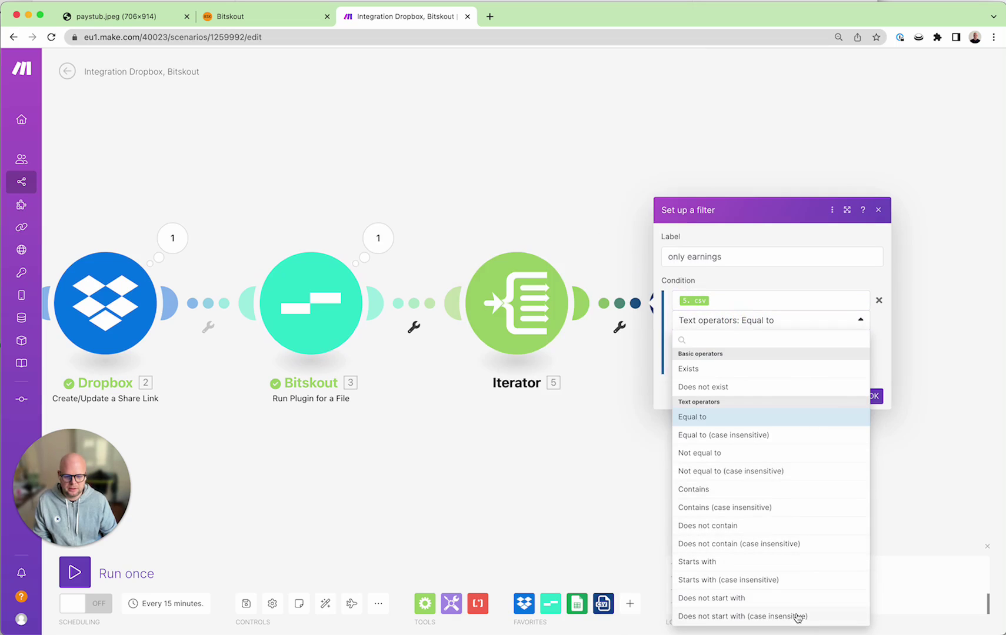
left_click(784, 509)
left_click(738, 344)
type("ear")
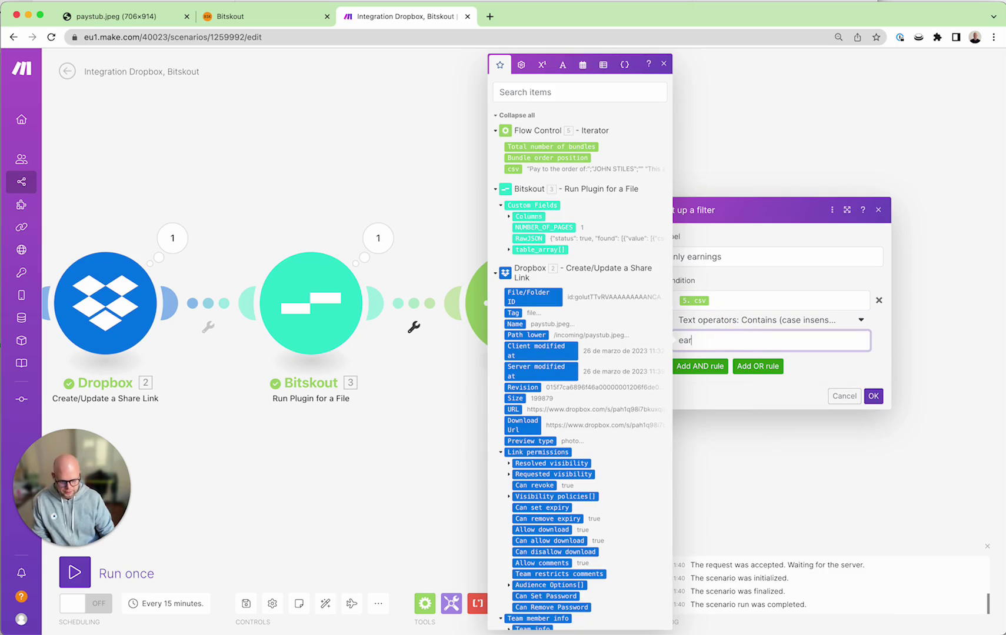
type("s")
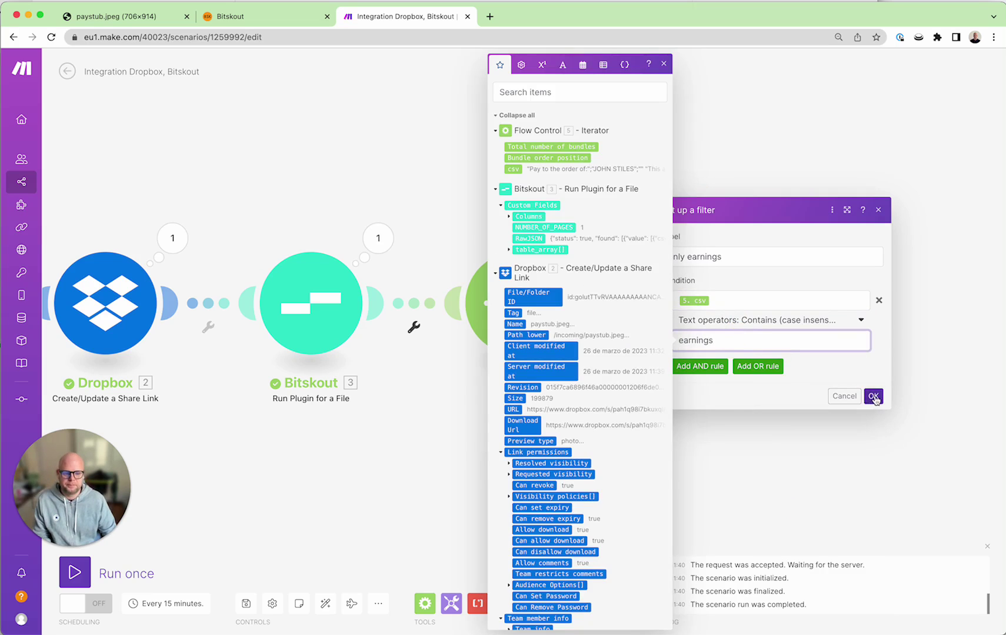
left_click(873, 396)
Step: Inspect the Bitskout output's table_array items to find the earnings table text
left_click(380, 243)
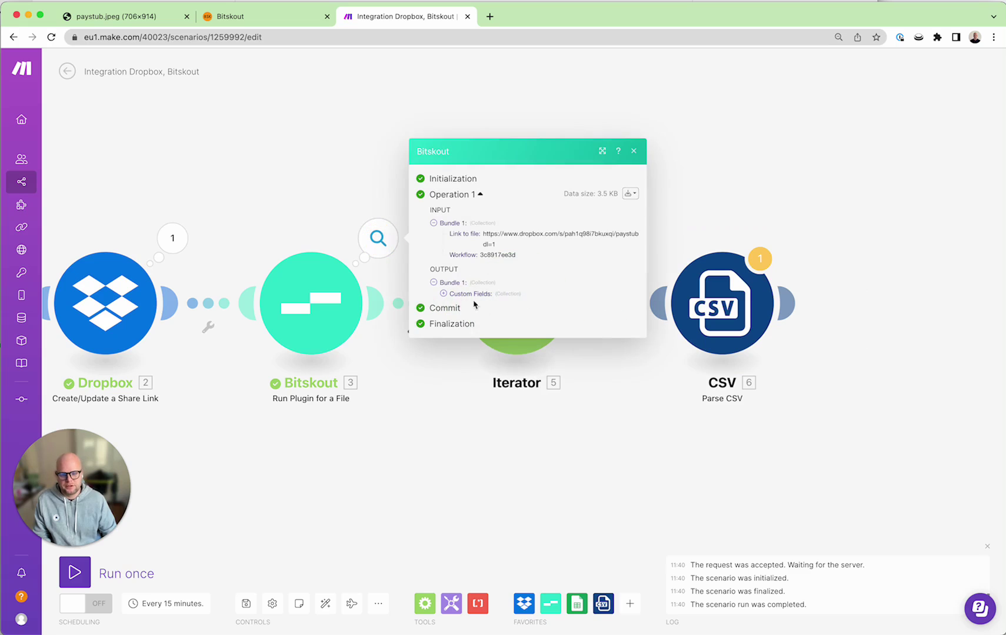
left_click(444, 293)
left_click(454, 316)
left_click(463, 315)
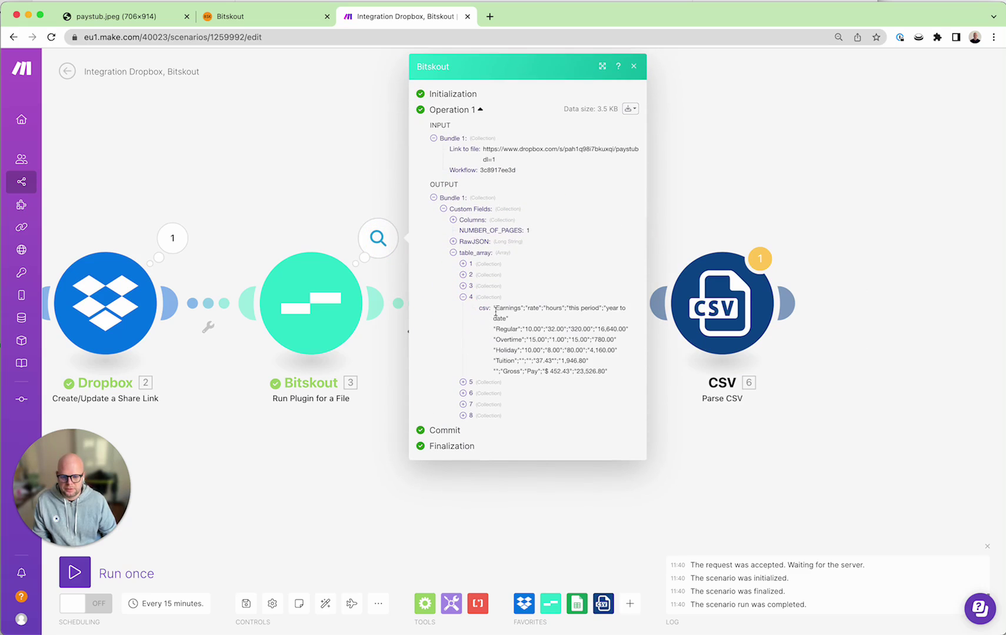
left_click_drag(494, 308, 618, 373)
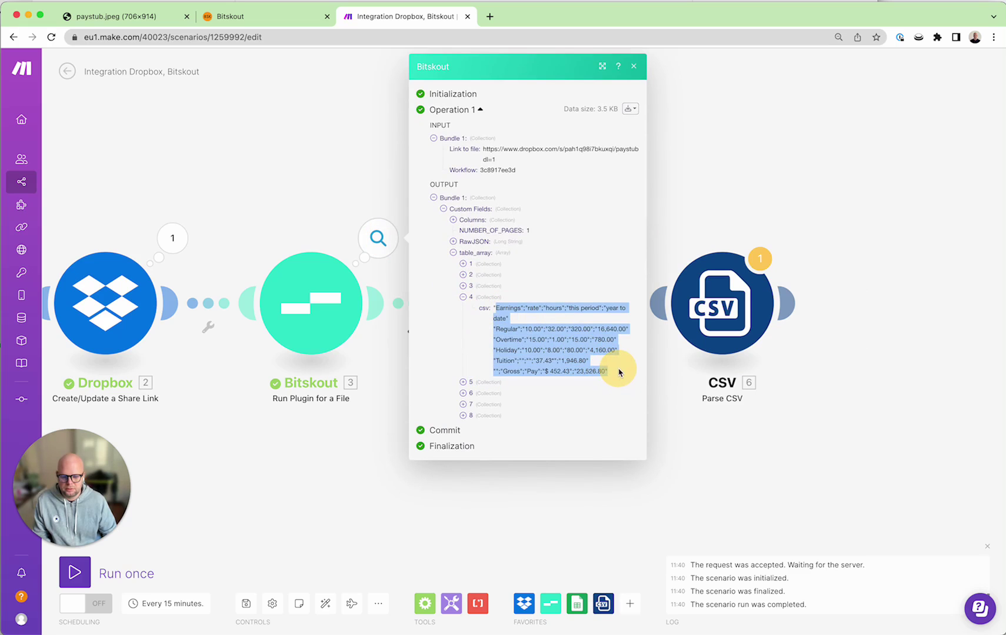
left_click(551, 268)
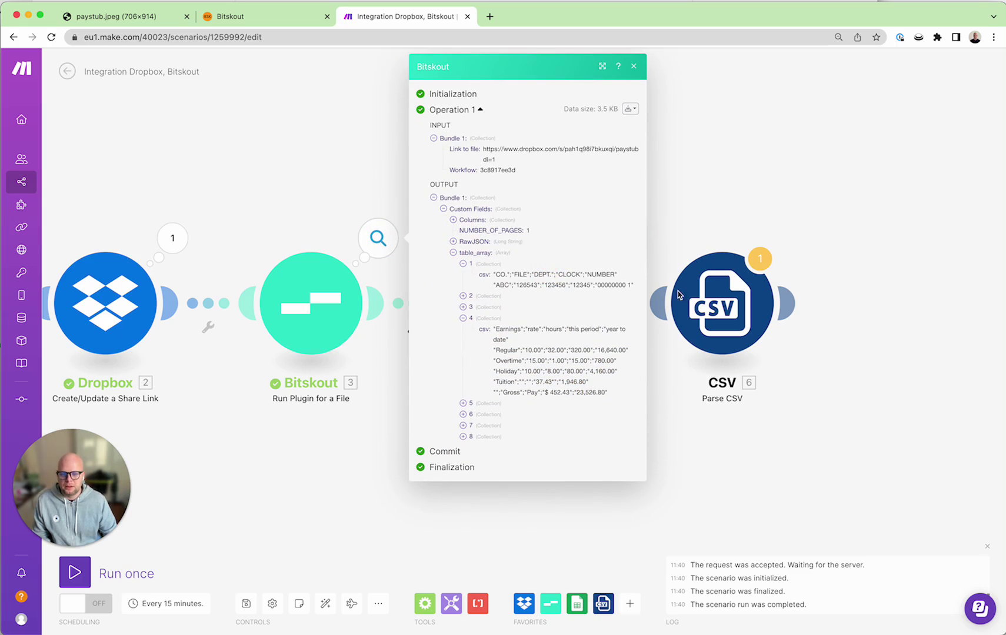
left_click(904, 361)
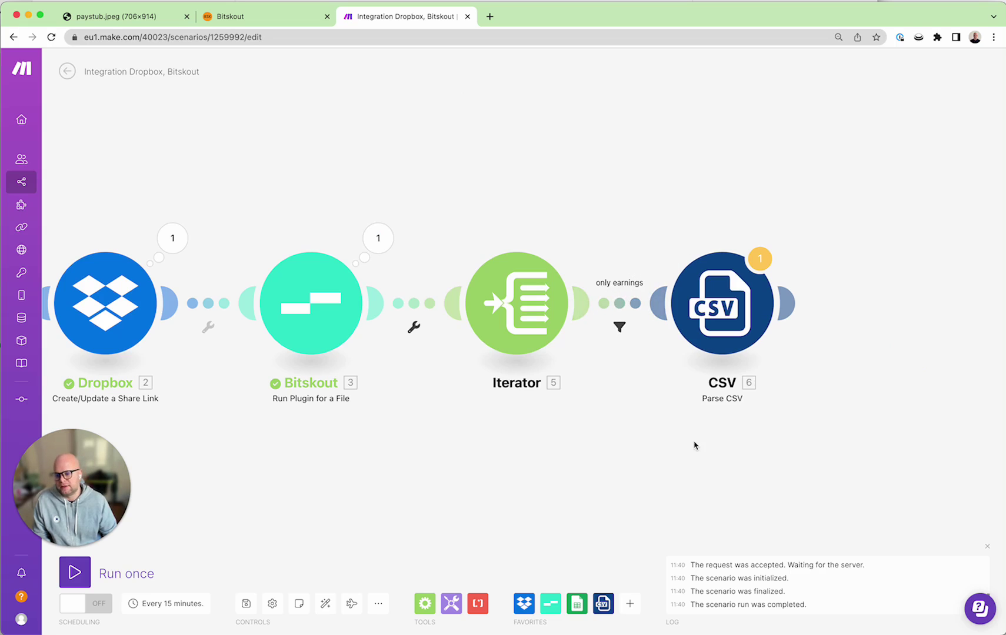
Step: Open and cancel the Parse CSV settings, then add a module after it
left_click(721, 307)
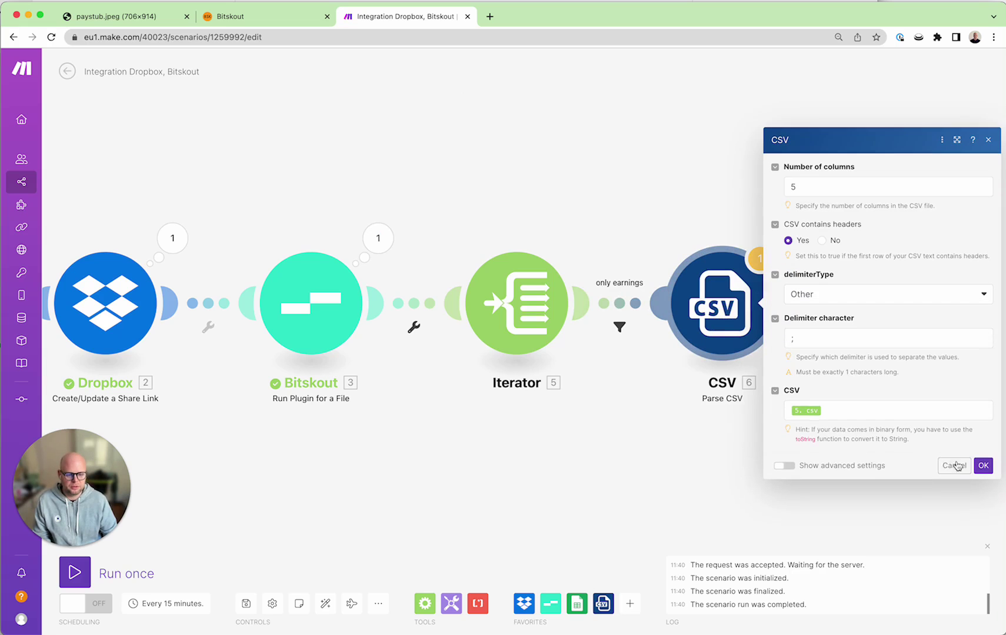
left_click(956, 466)
left_click_drag(788, 443, 645, 438)
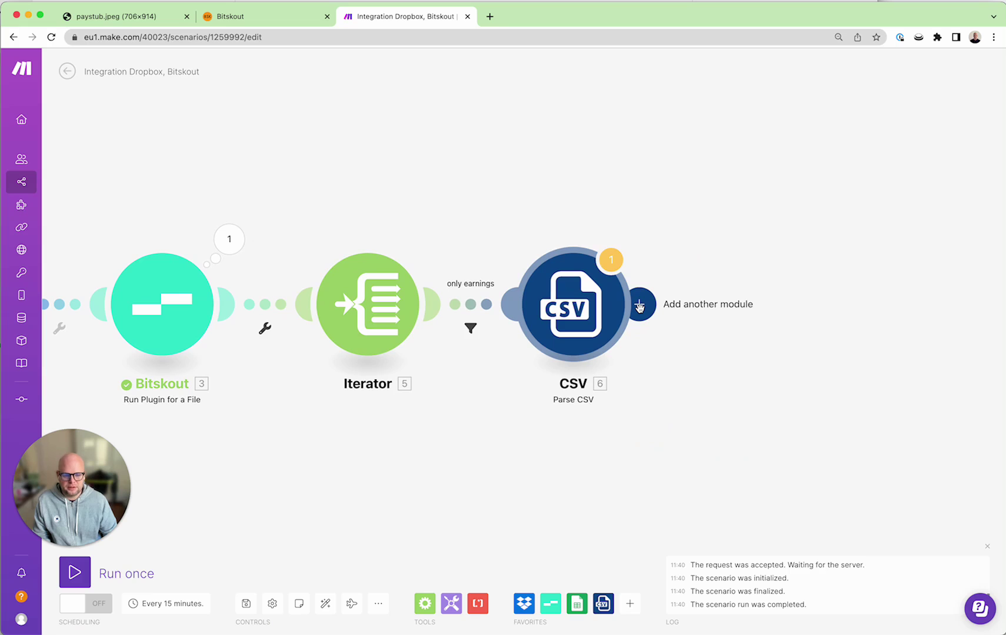
left_click(640, 307)
Step: Choose Google Sheets Update a Row for the new module and open Google Sheets
left_click(500, 294)
left_click(508, 118)
left_click(489, 16)
type("sheet")
key("Return")
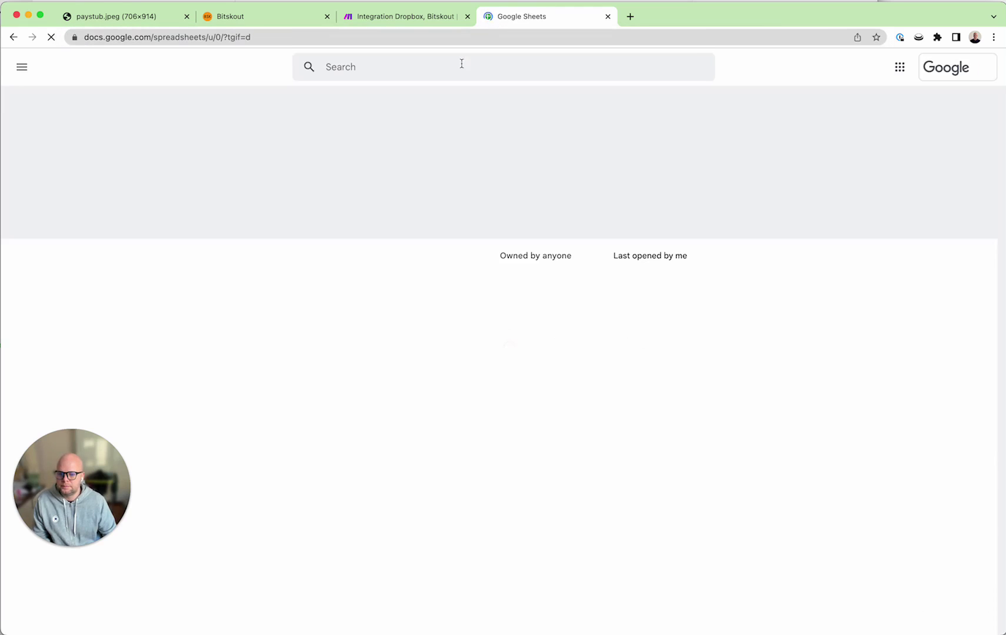
Step: Create a blank spreadsheet titled 'Paystubs' and return to Make
left_click(211, 178)
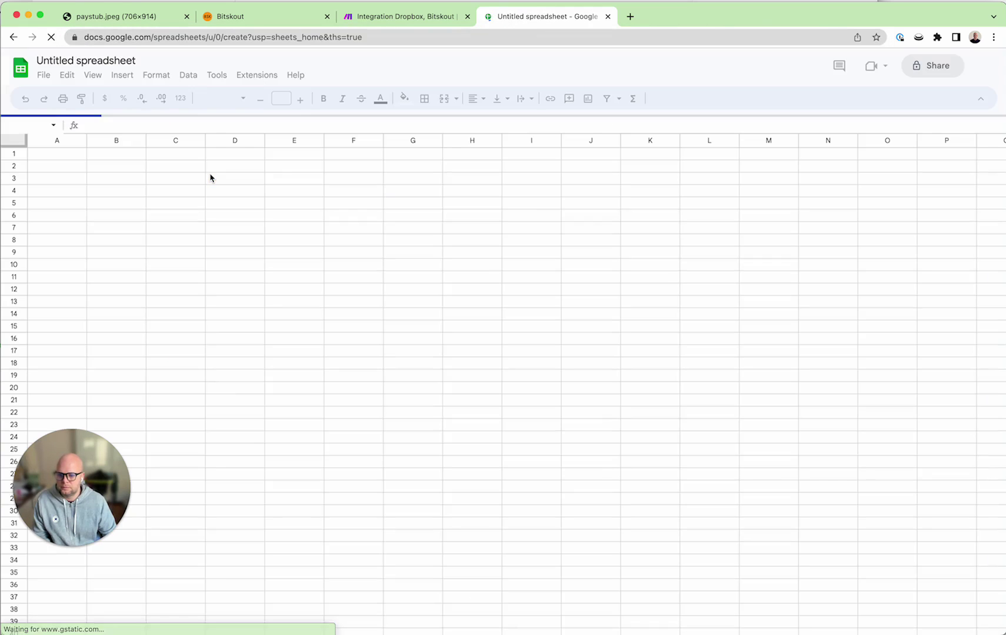
left_click(105, 60)
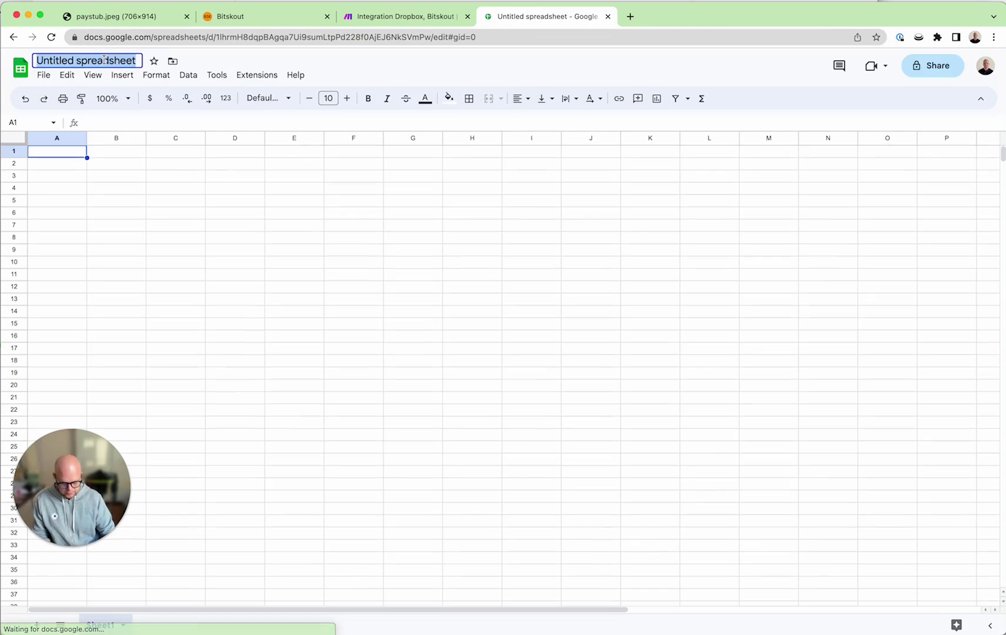
type("Paystubs")
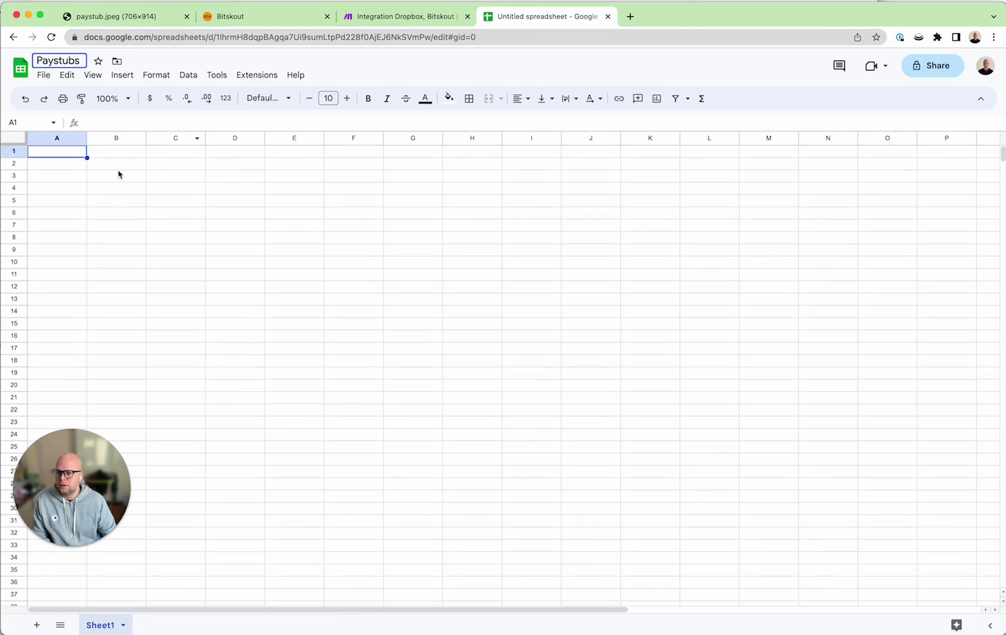
left_click(112, 152)
double_click(65, 153)
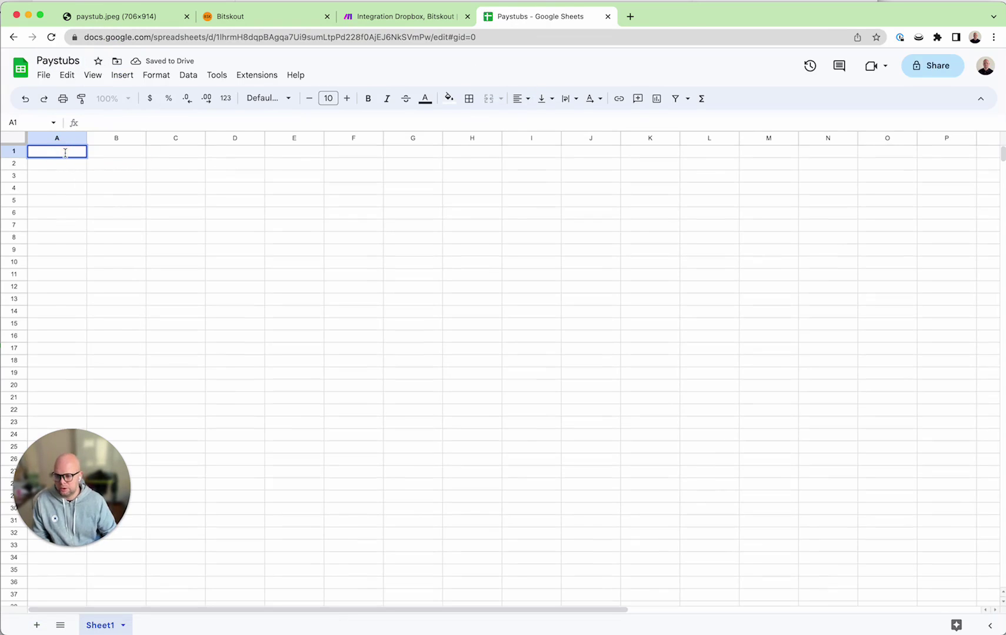
left_click(240, 215)
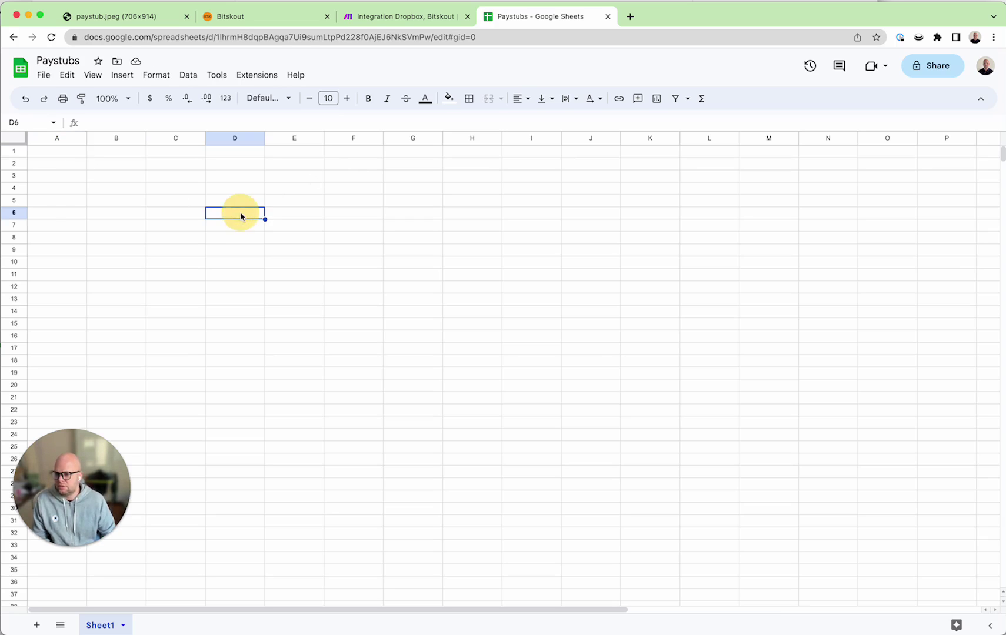
left_click(423, 13)
type("Shee")
Step: Switch to the Add a Row action targeting Sheet1 of the Paystubs spreadsheet
left_click(556, 122)
left_click(553, 89)
left_click(617, 376)
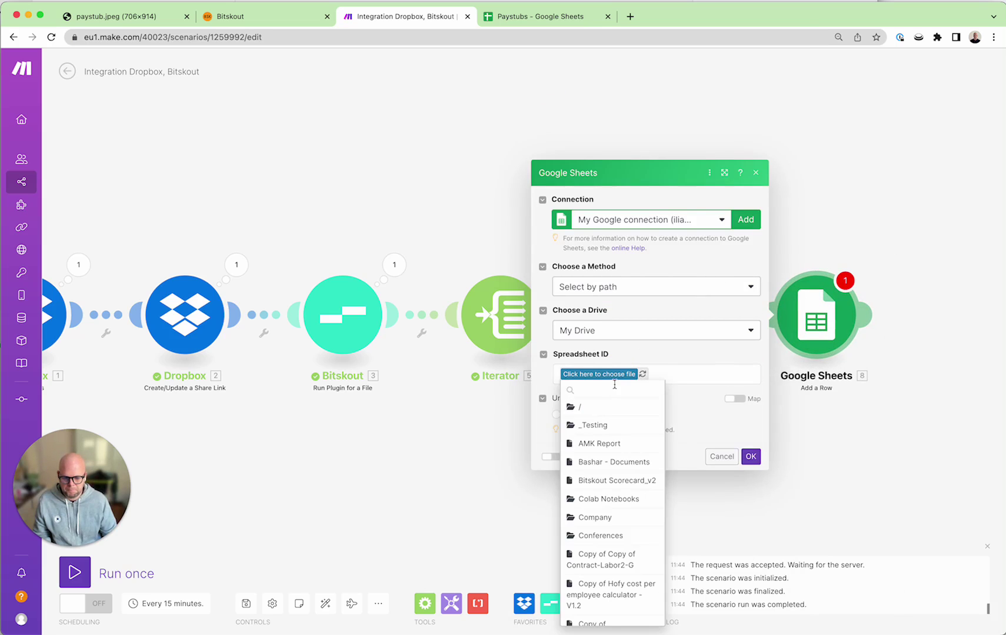
type("Paystu")
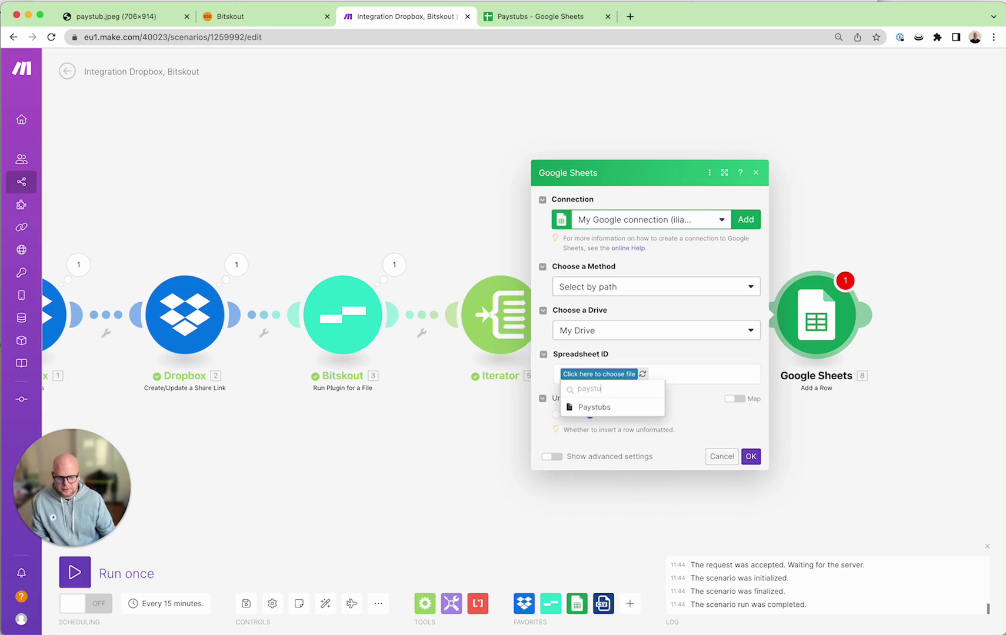
left_click(597, 407)
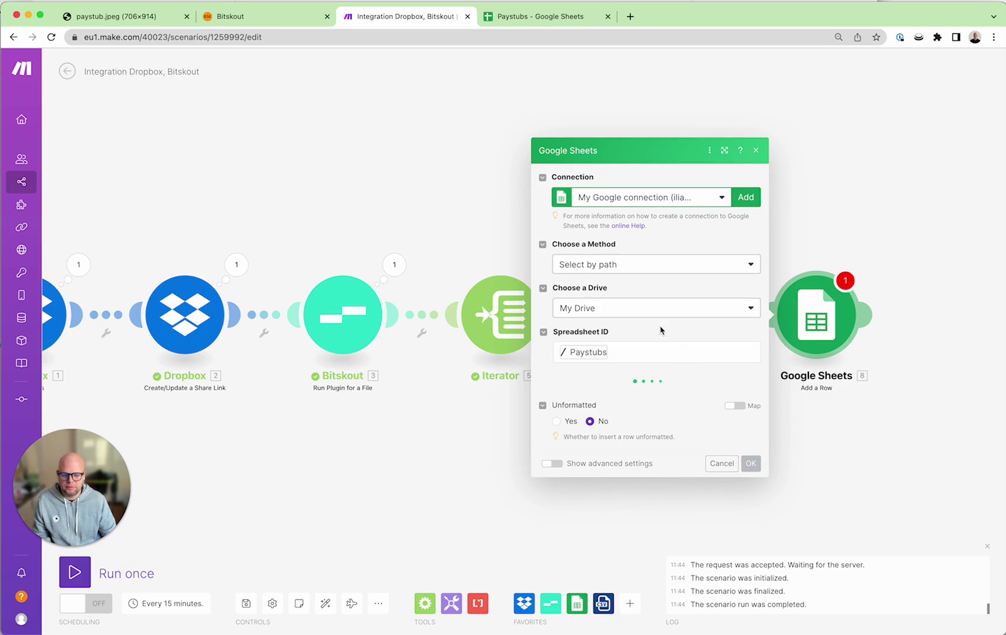
left_click(726, 395)
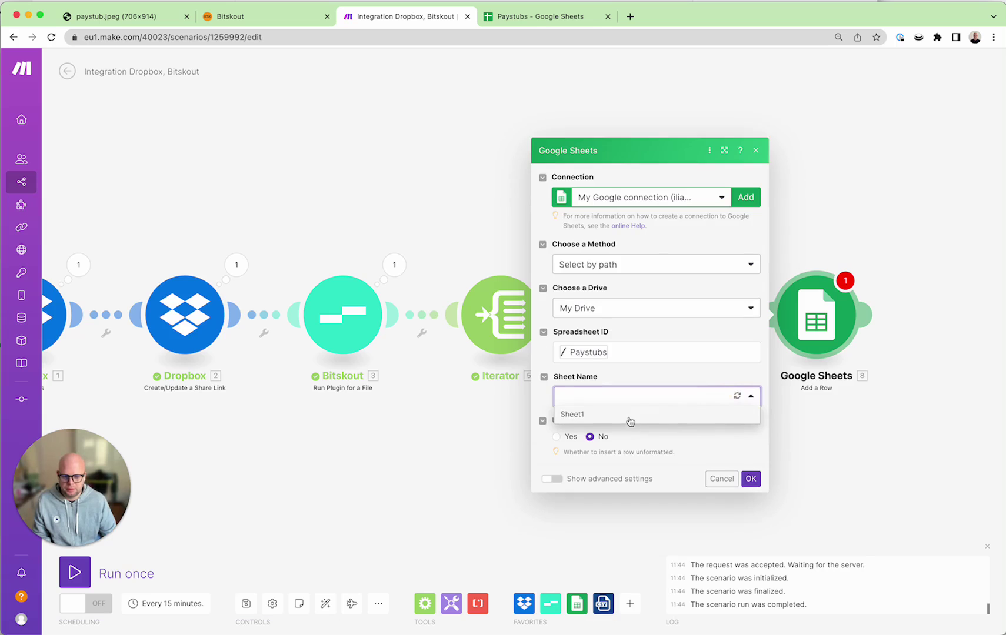
left_click(630, 417)
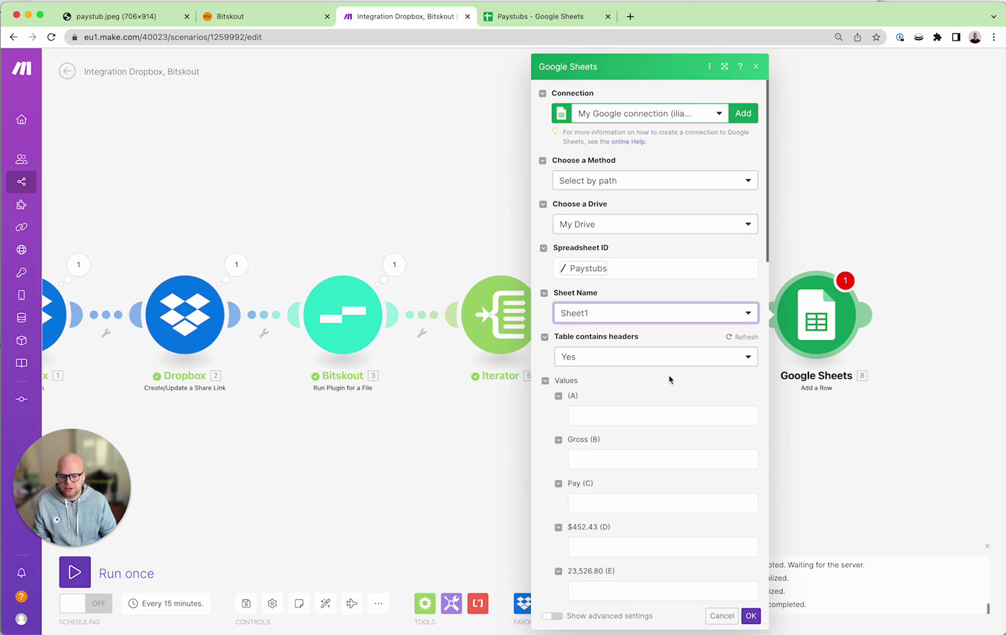
scroll(669, 380, "down", 1)
scroll(670, 380, "down", 2)
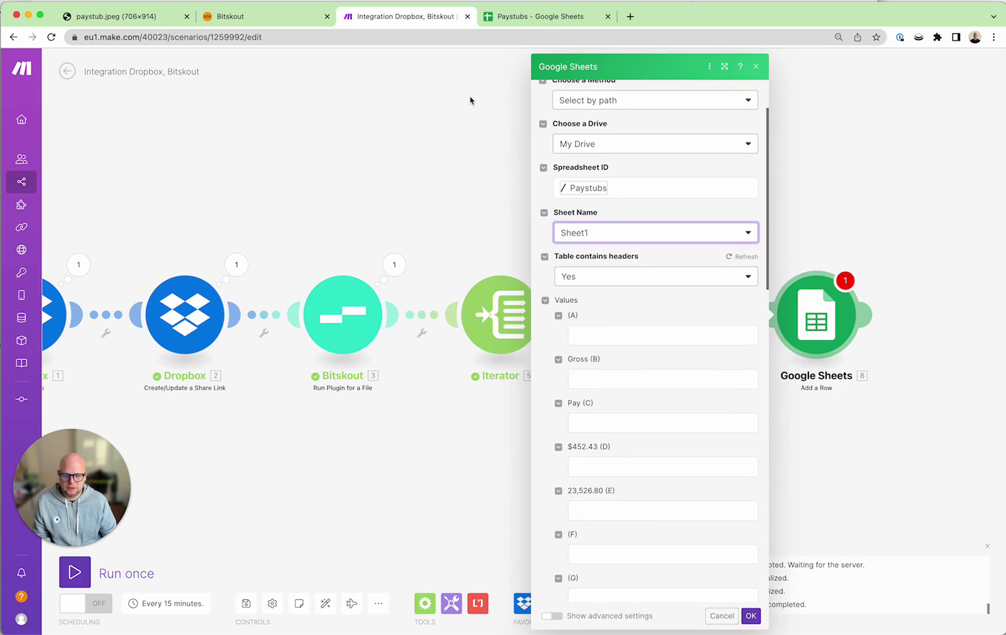
Step: Clear the Paystubs header row, then refresh the module's columns in Make
left_click(540, 16)
left_click_drag(51, 151, 157, 153)
key("Delete")
left_click(306, 152)
key("Delete")
left_click(250, 154)
key("Delete")
left_click(362, 218)
left_click(388, 17)
left_click(735, 257)
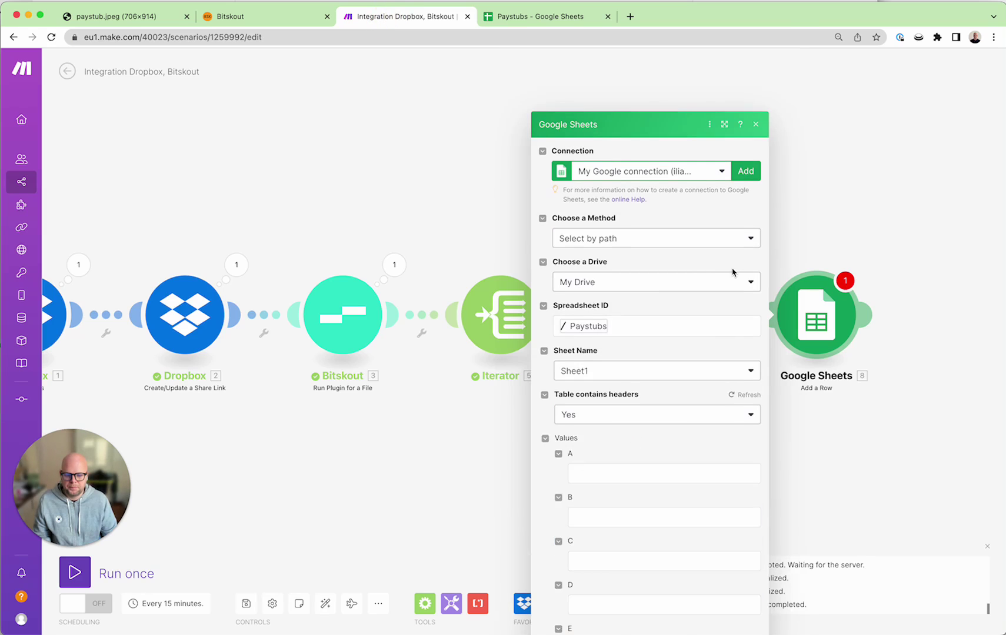
Step: Map the five parsed CSV columns into Values A–E and save the module
left_click(641, 309)
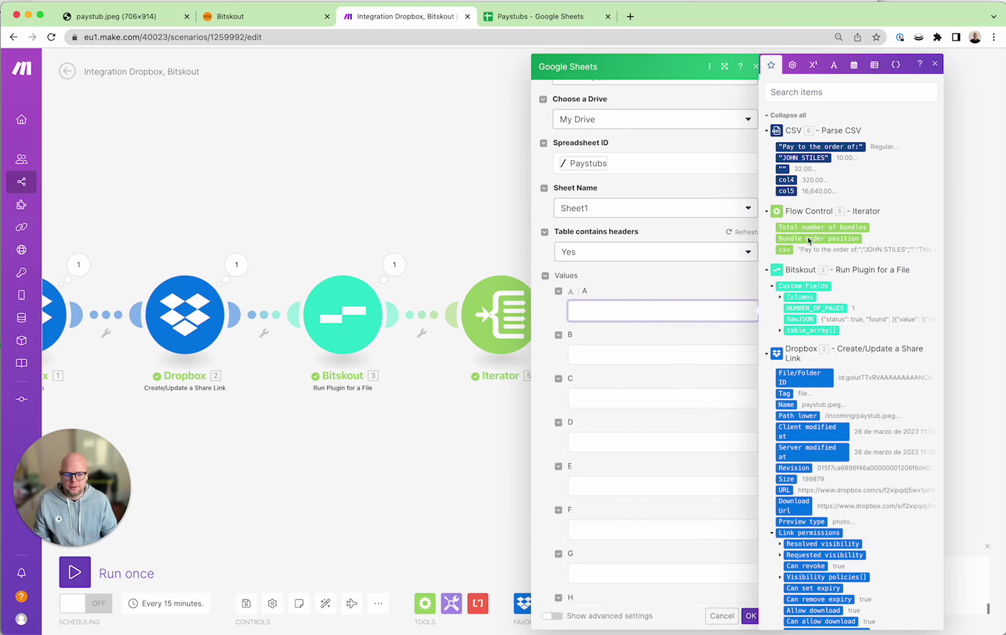
left_click(832, 147)
key("Tab")
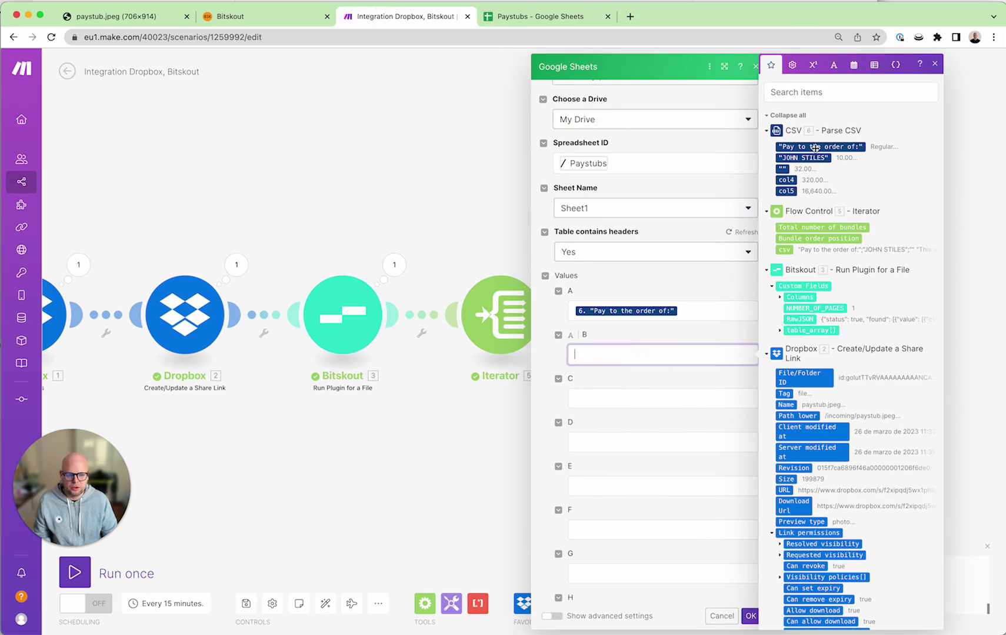
left_click(802, 158)
left_click(640, 400)
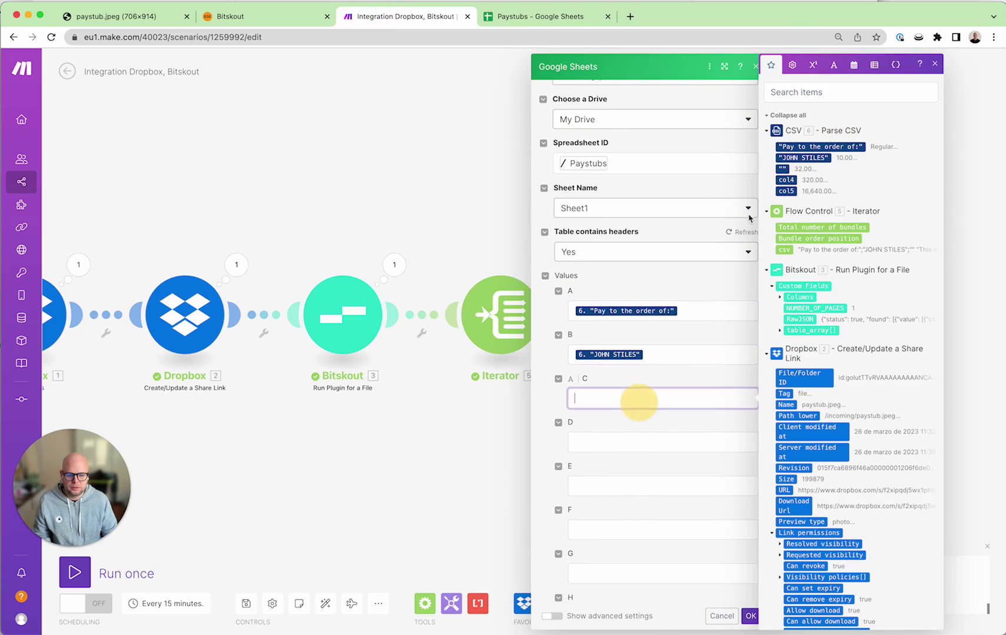
left_click(783, 168)
left_click(635, 425)
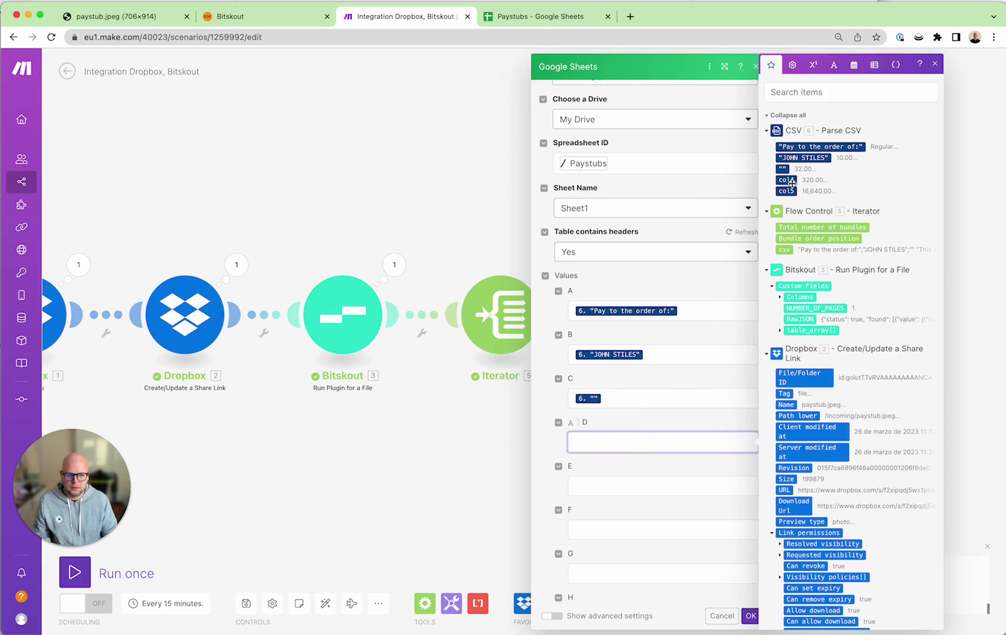
left_click(786, 179)
left_click(665, 486)
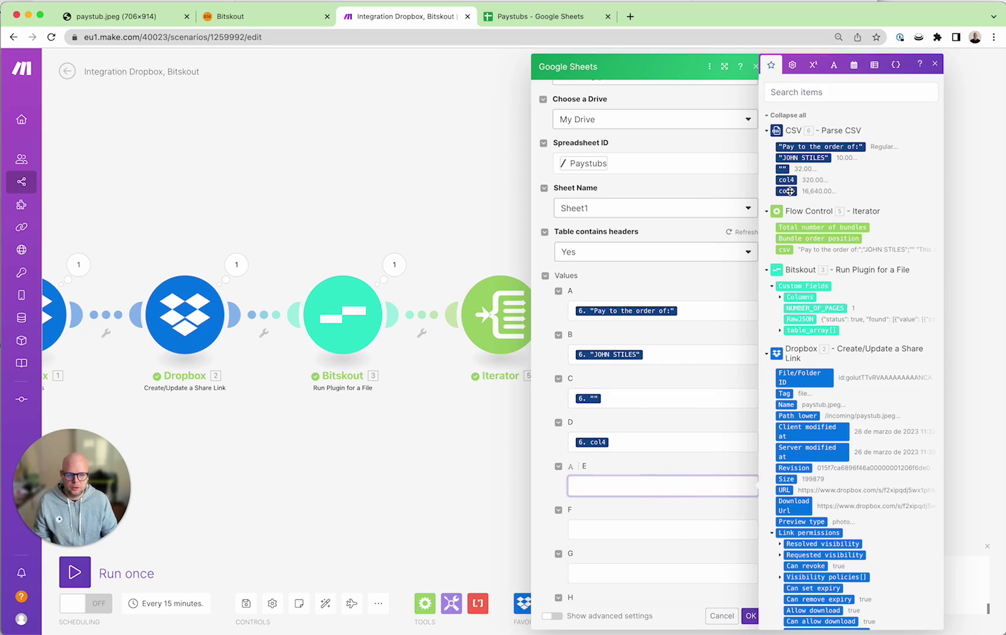
left_click(788, 191)
left_click(751, 617)
Step: Make the Dropbox module start watching from 25/03/2023, then run the scenario once
left_click_drag(489, 441, 658, 431)
right_click(324, 334)
left_click(386, 376)
left_click(397, 317)
left_click(486, 324)
left_click(669, 351)
left_click(553, 411)
left_click(75, 576)
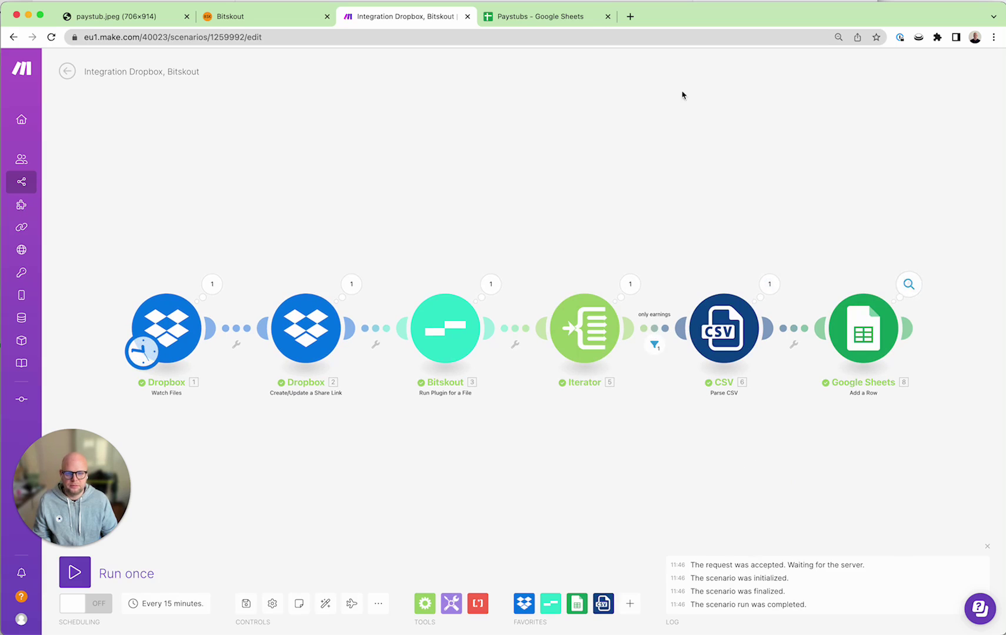
left_click(541, 24)
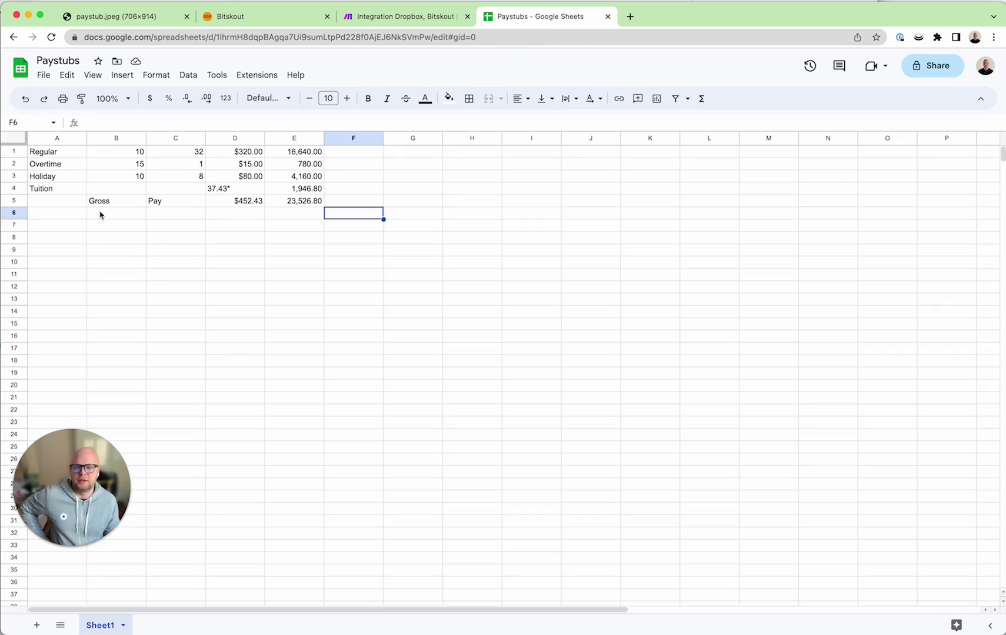
left_click(426, 24)
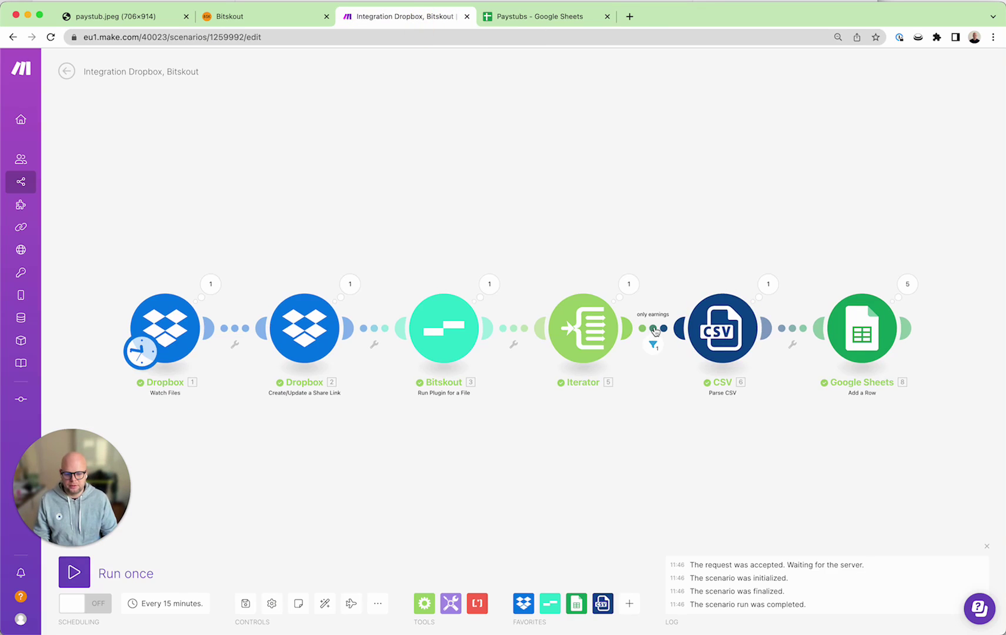
Step: Insert a router with a second route after the Iterator and empty the old filter
right_click(655, 330)
left_click(683, 372)
left_click(721, 331)
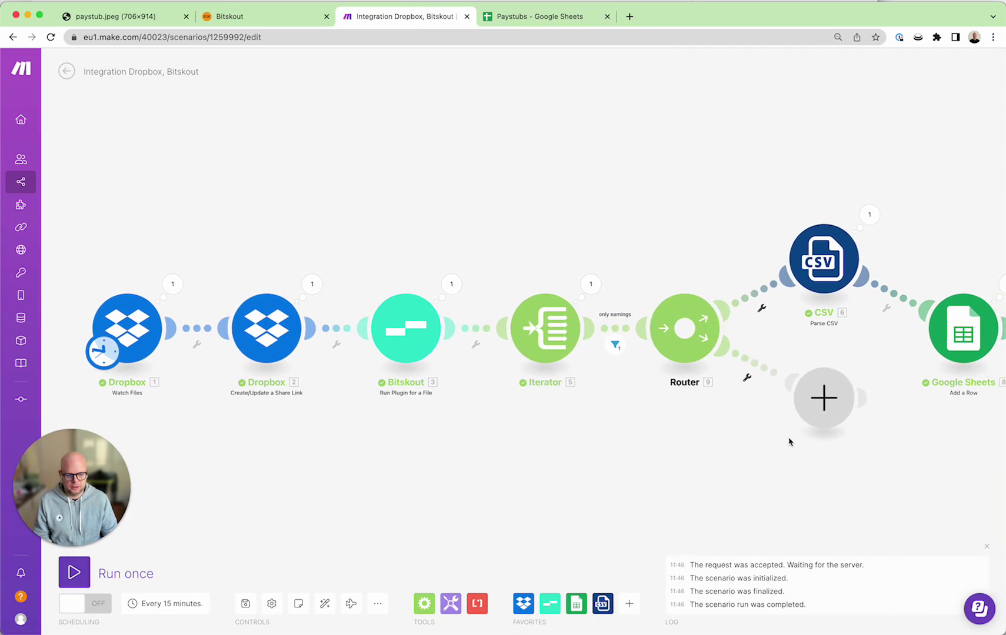
left_click(612, 346)
left_click(614, 326)
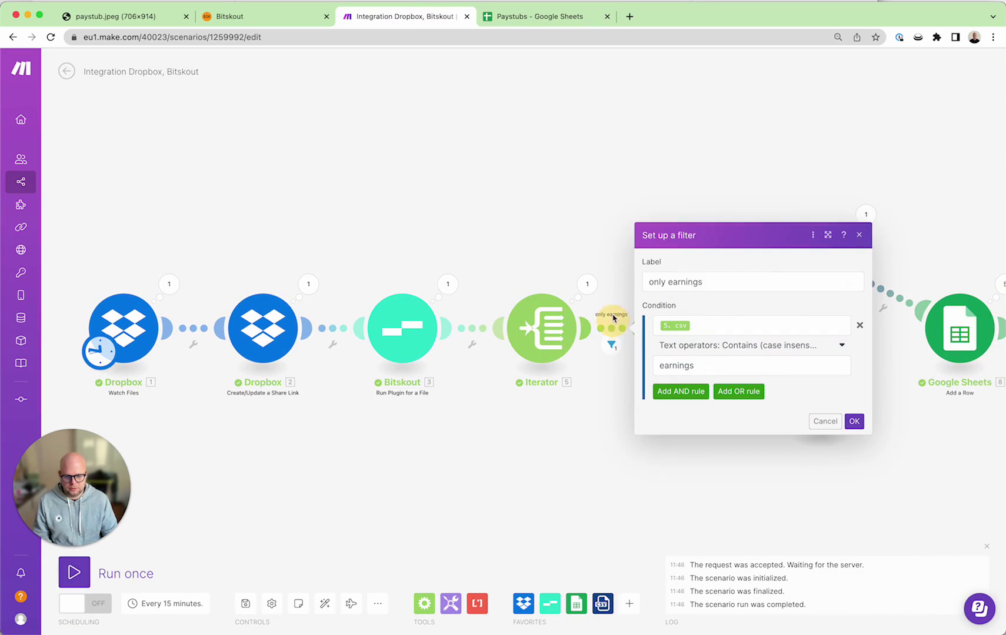
left_click(860, 325)
left_click(854, 353)
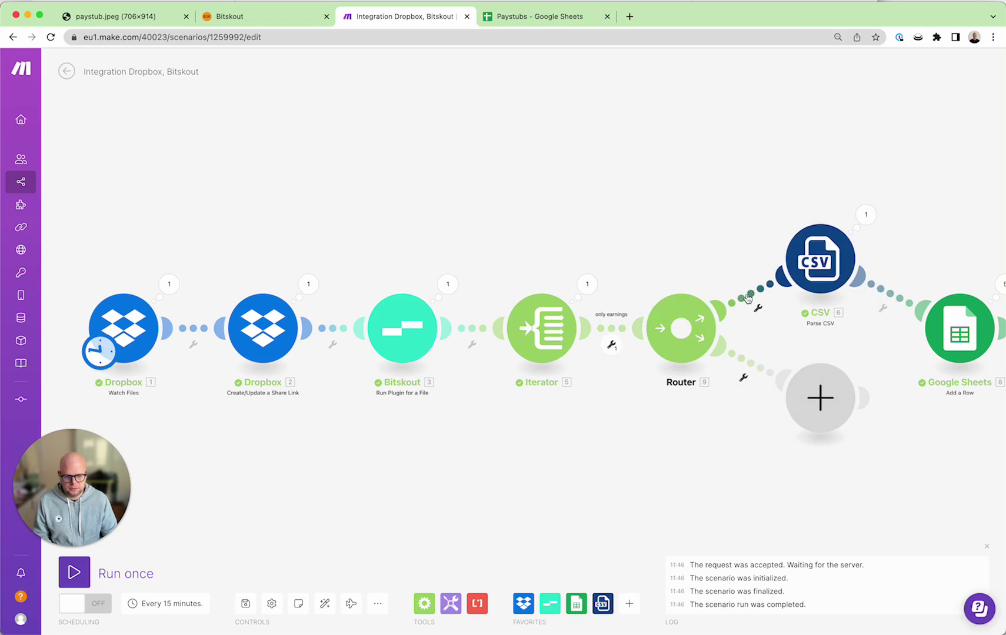
Step: Add an 'earnings' filter on the CSV route: csv contains 'earnings', case insensitive
left_click(747, 298)
left_click(872, 215)
type("earnings")
left_click(824, 326)
left_click(621, 167)
left_click(872, 342)
scroll(896, 475, "down", 1)
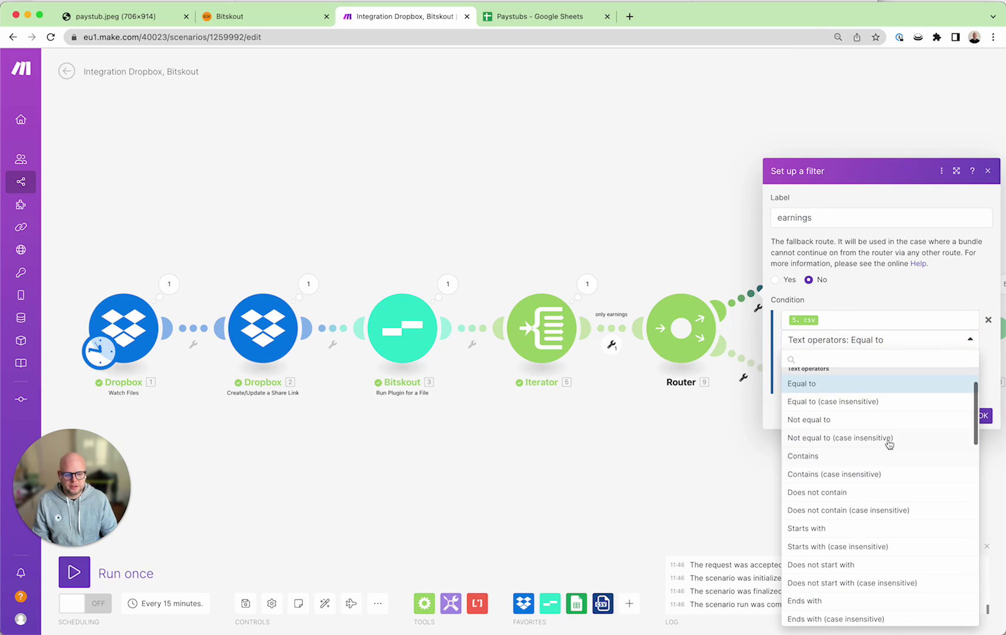
left_click(889, 471)
left_click(822, 359)
type("earning")
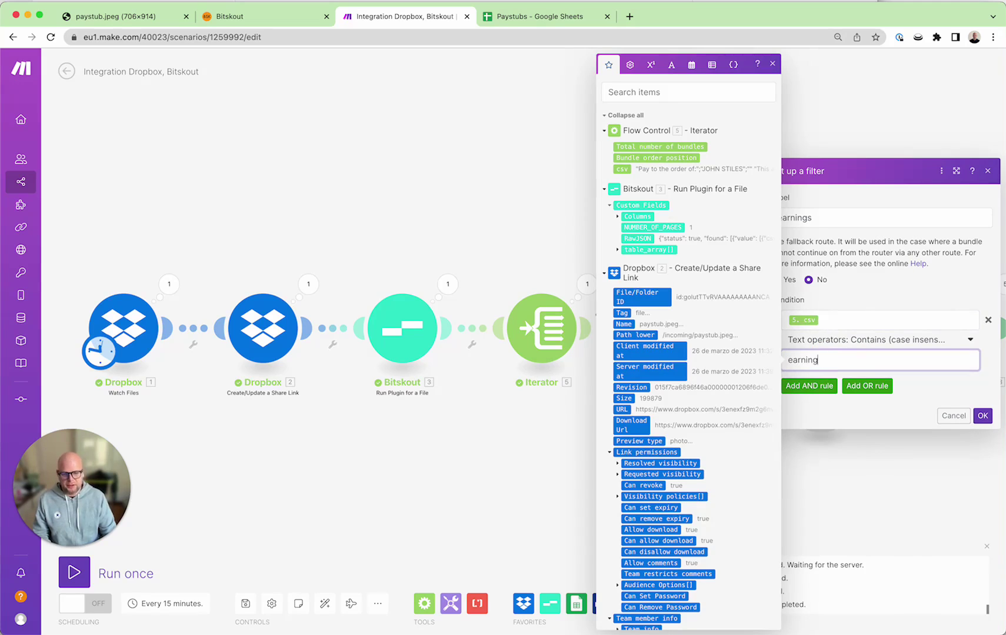
type("s")
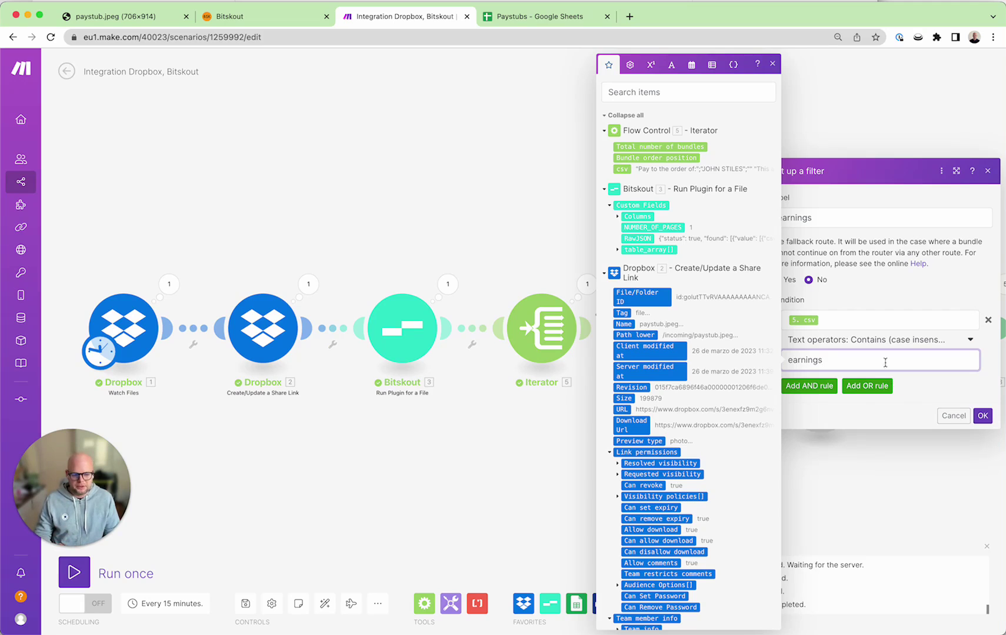
left_click(985, 416)
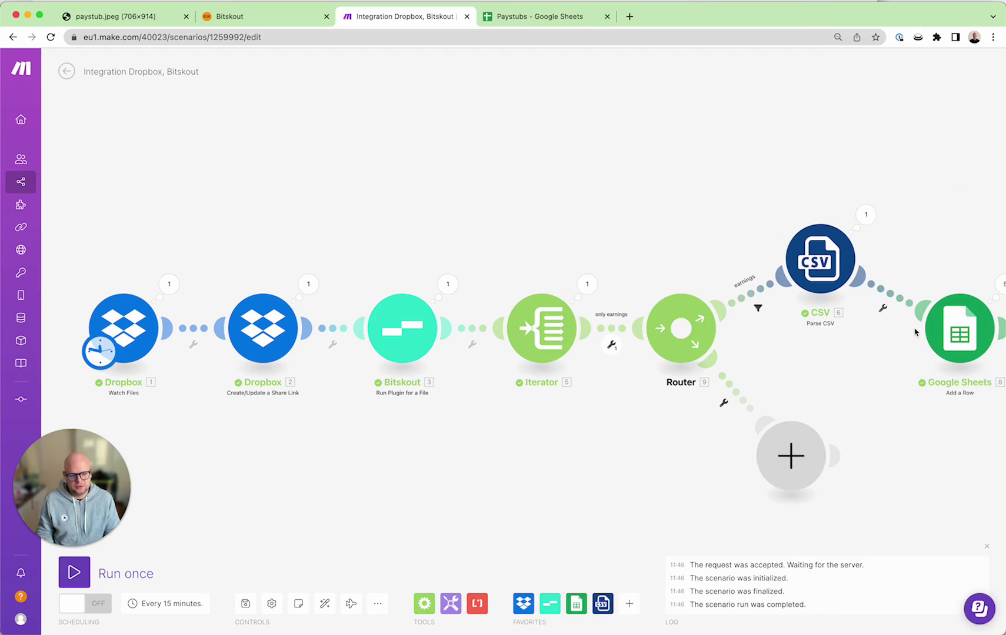
left_click_drag(950, 326, 957, 257)
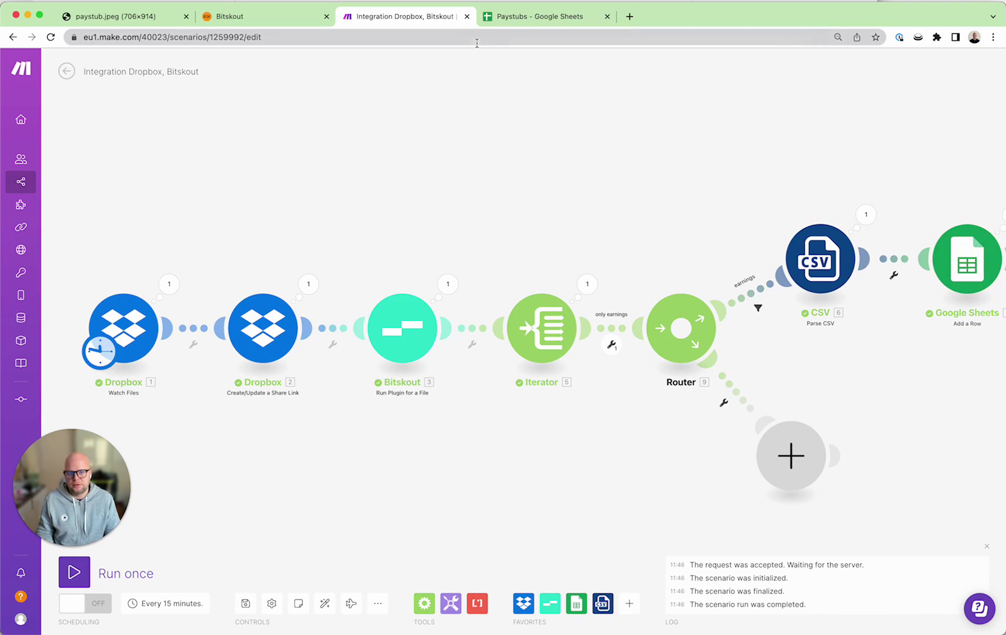
left_click(531, 21)
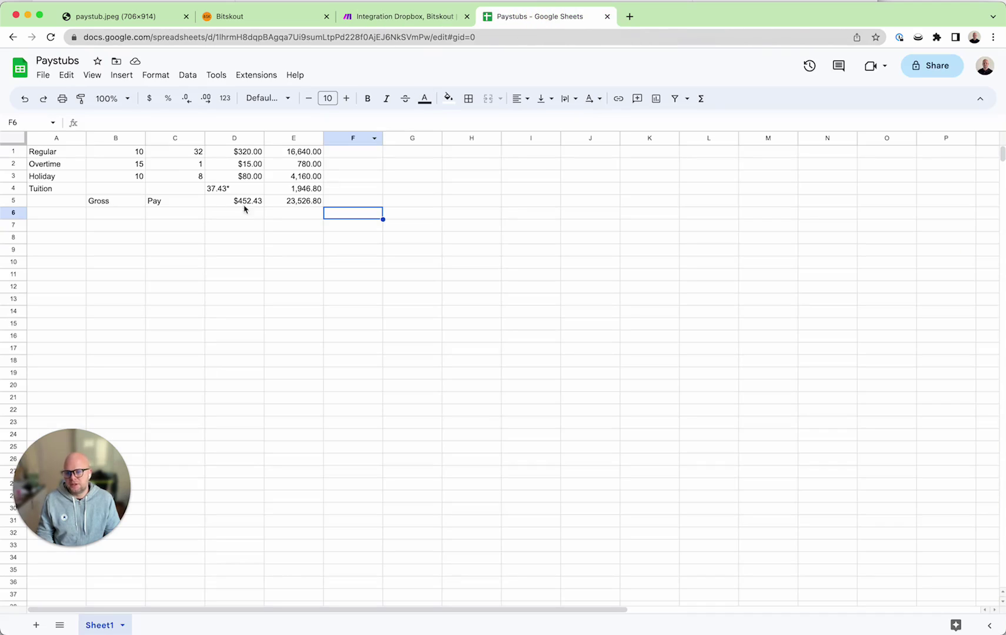
left_click(418, 21)
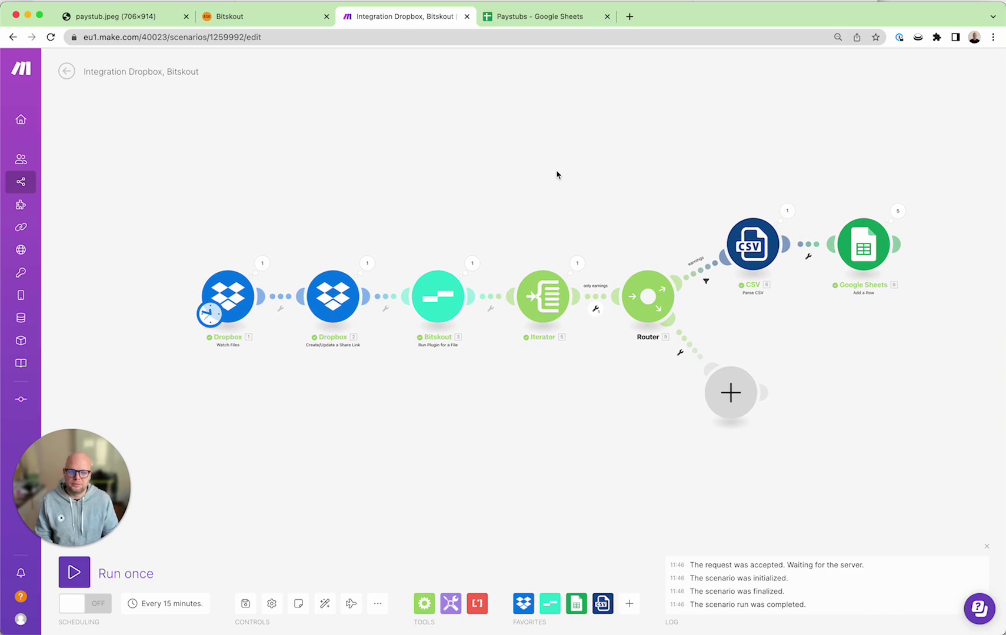
scroll(564, 177, "up", 2)
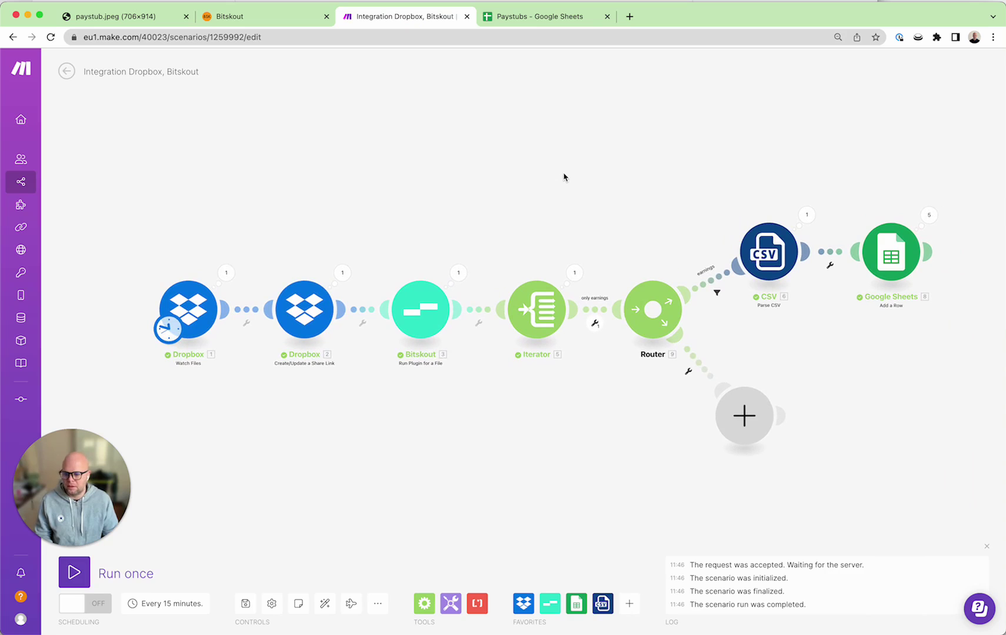
scroll(563, 177, "down", 1)
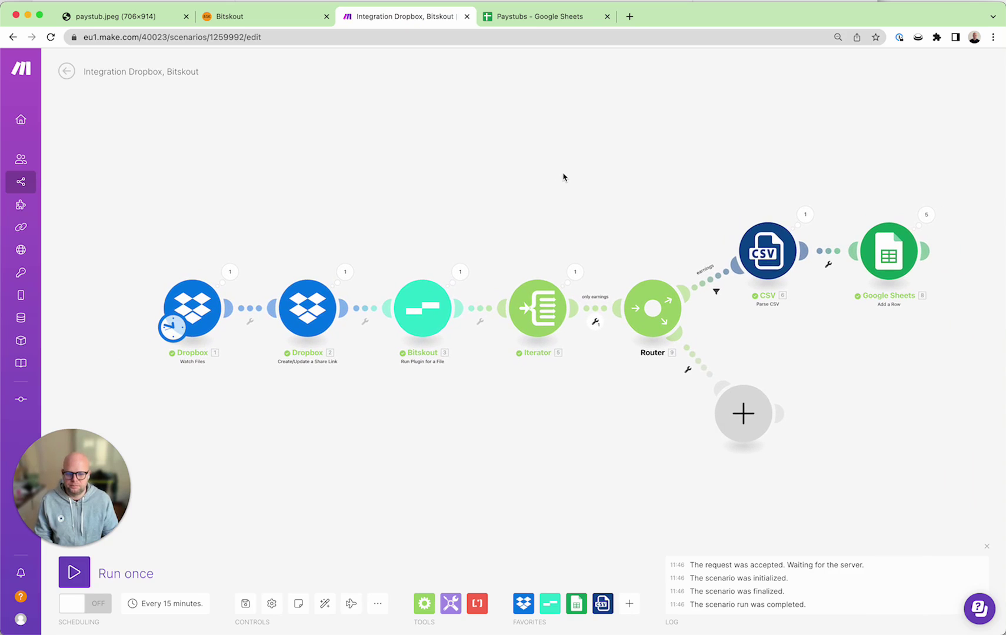